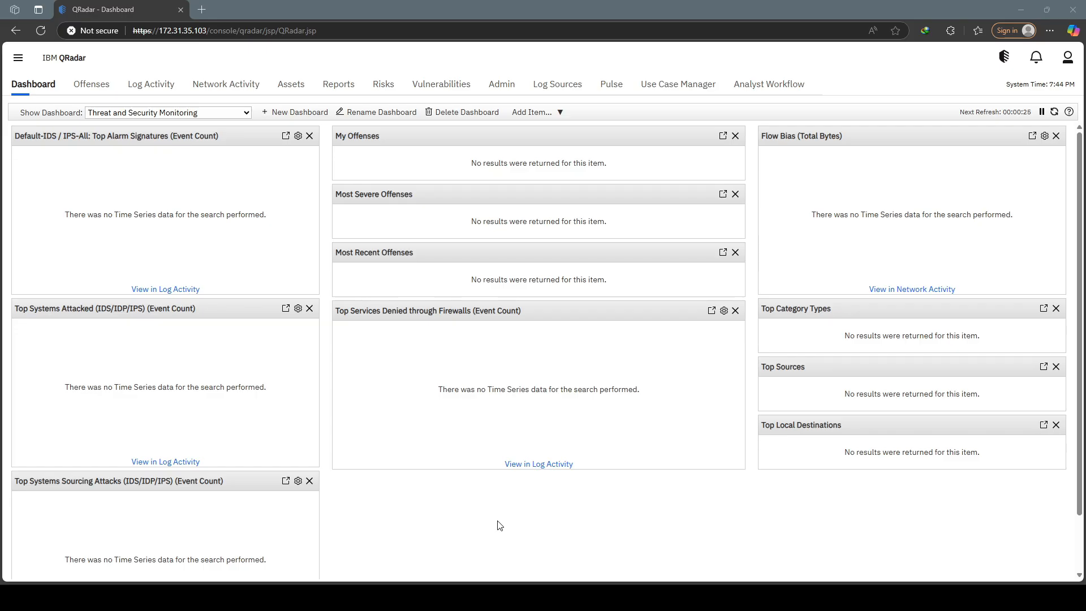
Search the web for "wincollect download" and open the WinCollect 10 download page from IBM's WinCollect 10 resource page
{"action": "left_click", "coordinate": [207, 9]}
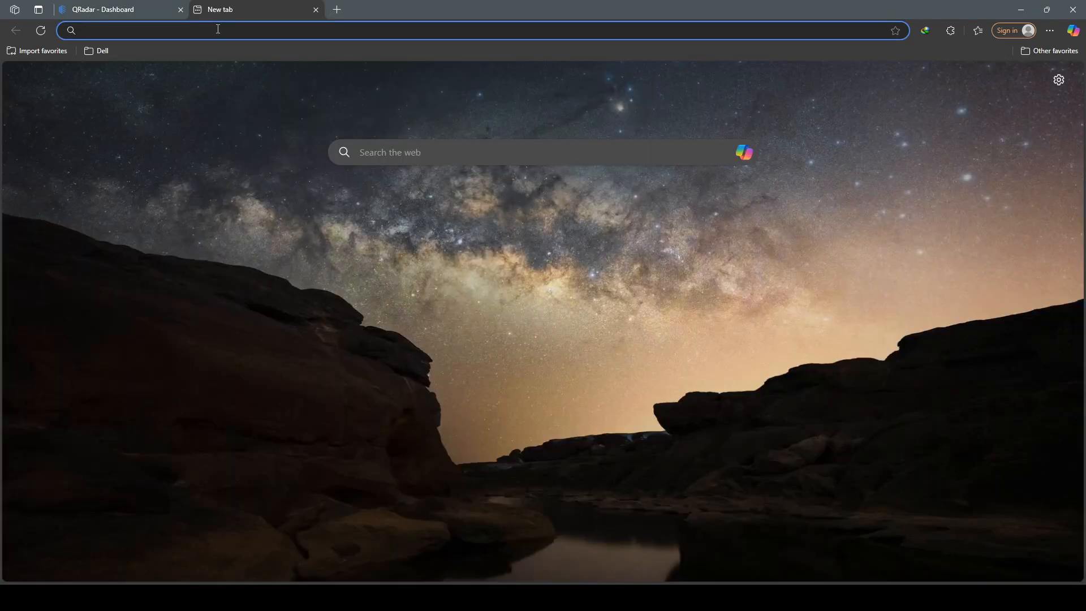
{"action": "type", "text": "Wincollect download"}
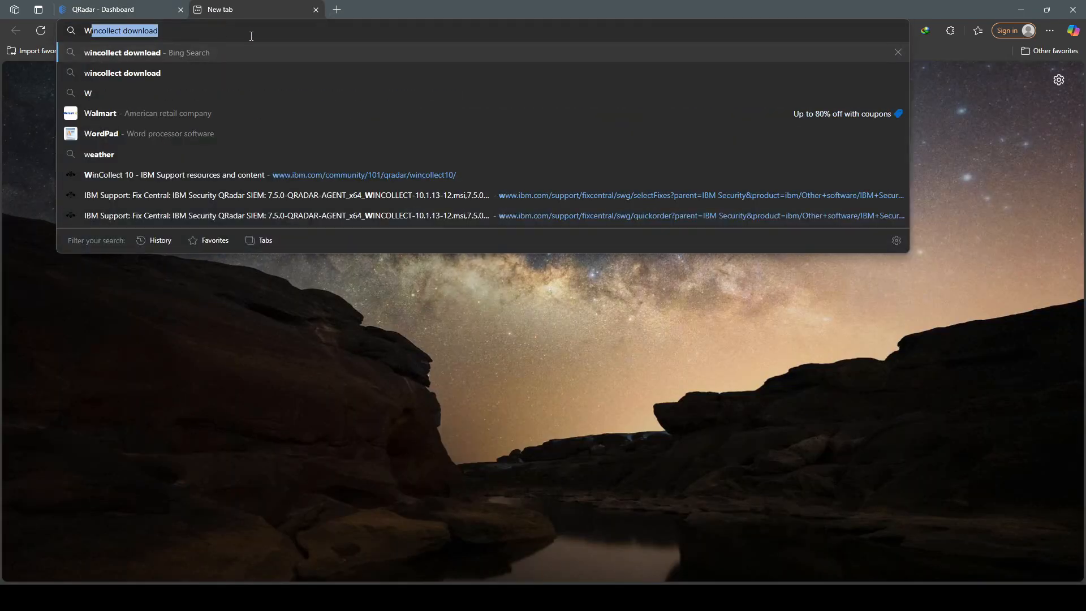
{"action": "key", "text": "Return"}
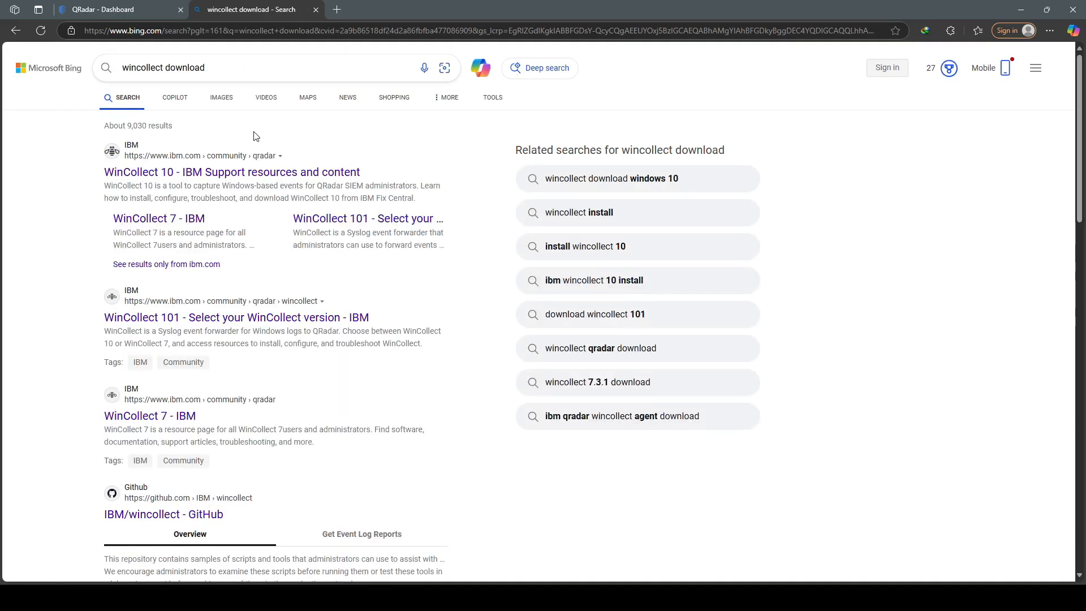
{"action": "left_click", "coordinate": [247, 169]}
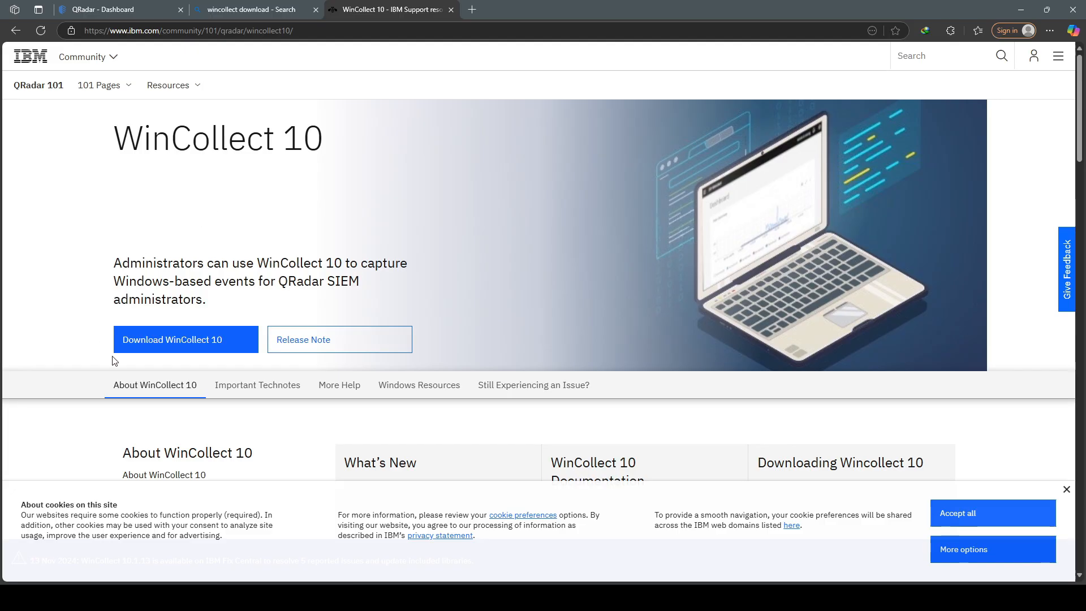
{"action": "left_click", "coordinate": [190, 351]}
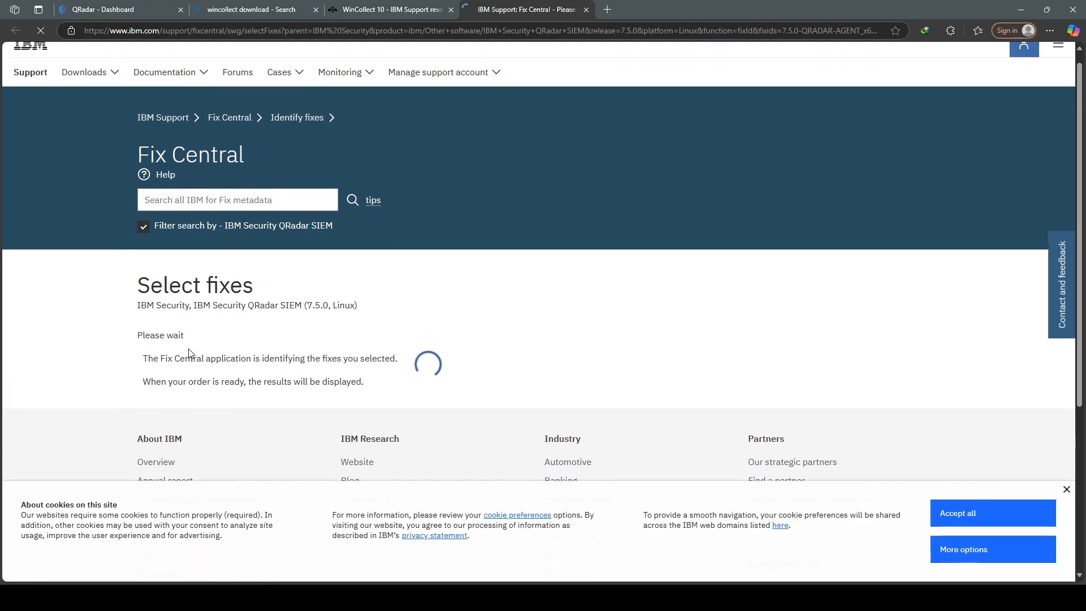
Exclude the x86 fix pack from the selection, continue with the x64 one, and download wincollect-10.1.13-12.x64.msi
{"action": "scroll", "coordinate": [103, 356], "scroll_direction": "down", "scroll_amount": 2}
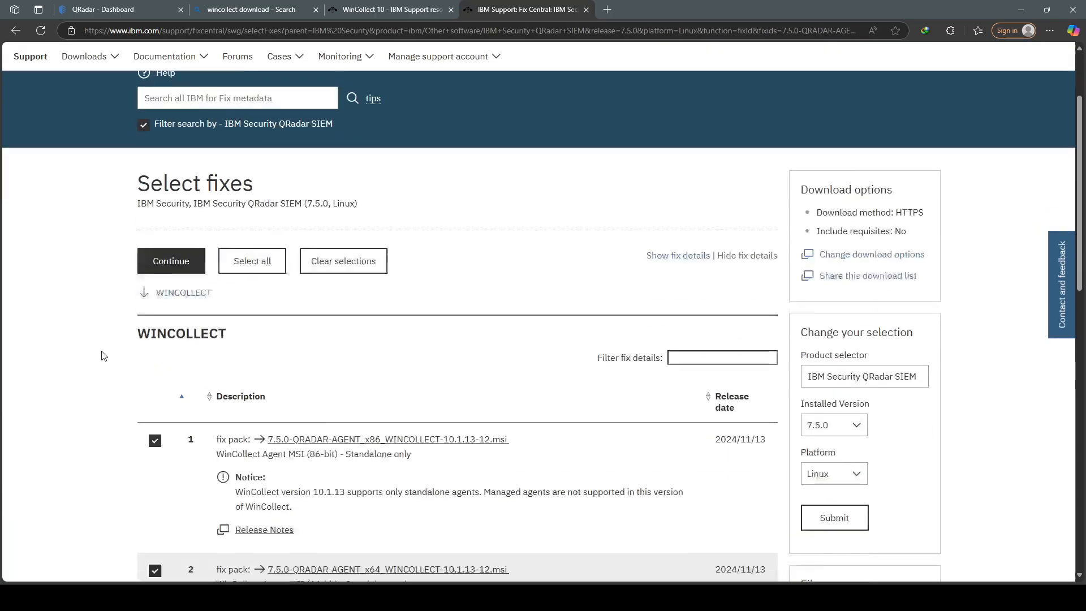
{"action": "scroll", "coordinate": [104, 355], "scroll_direction": "down", "scroll_amount": 5}
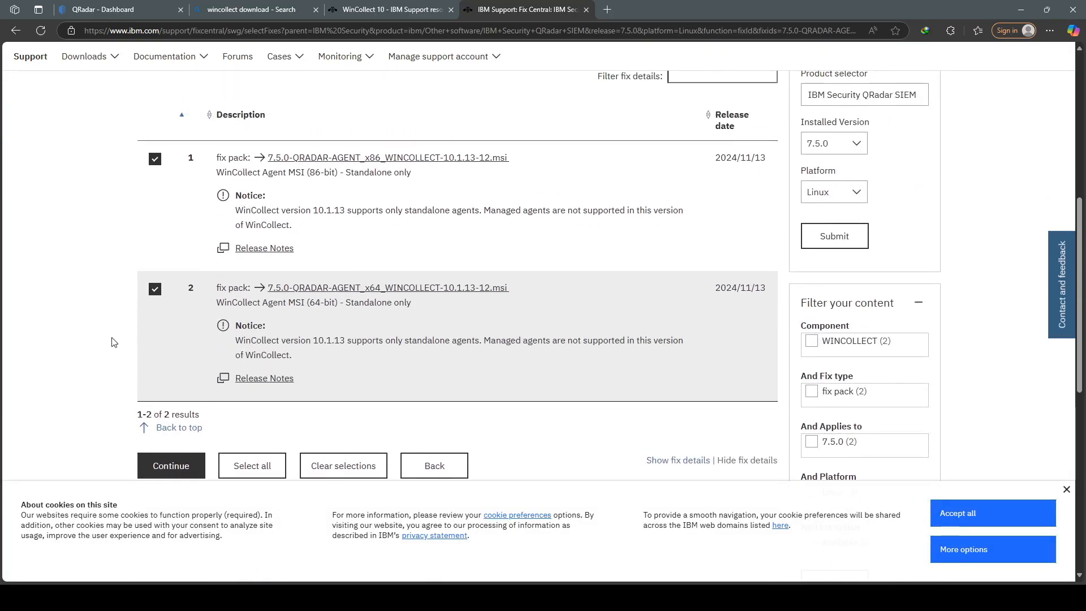
{"action": "mouse_move", "coordinate": [297, 188]}
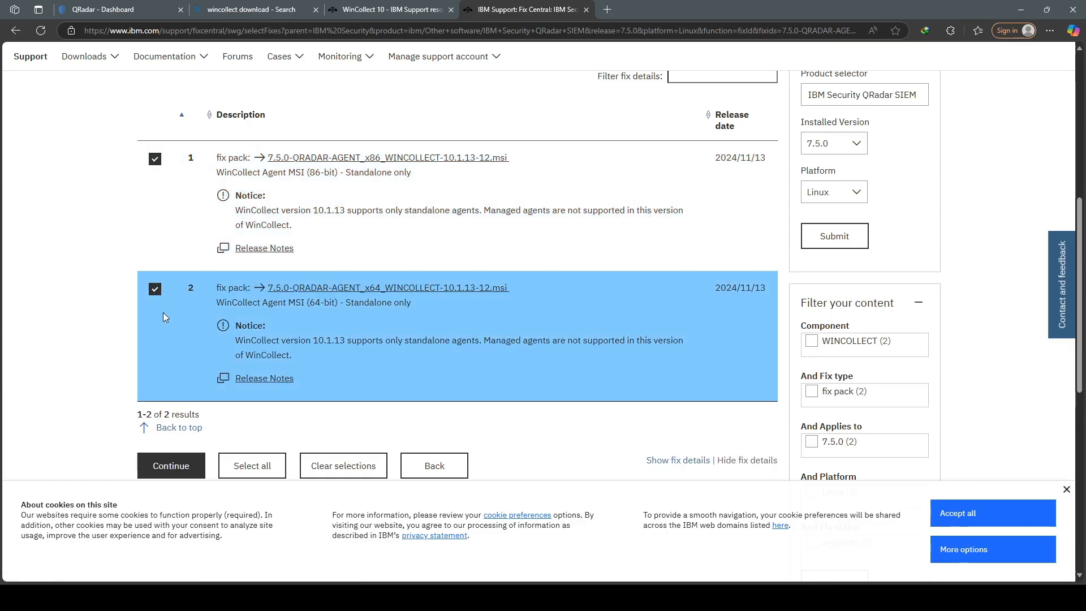
{"action": "left_click", "coordinate": [155, 159]}
{"action": "scroll", "coordinate": [156, 169], "scroll_direction": "down", "scroll_amount": 1}
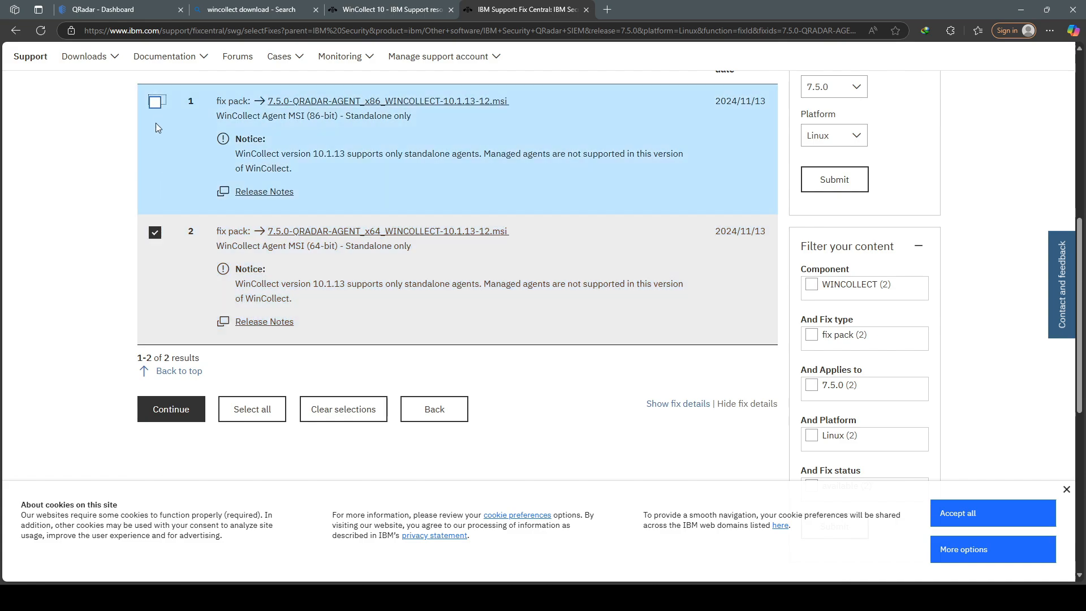
{"action": "left_click", "coordinate": [161, 407]}
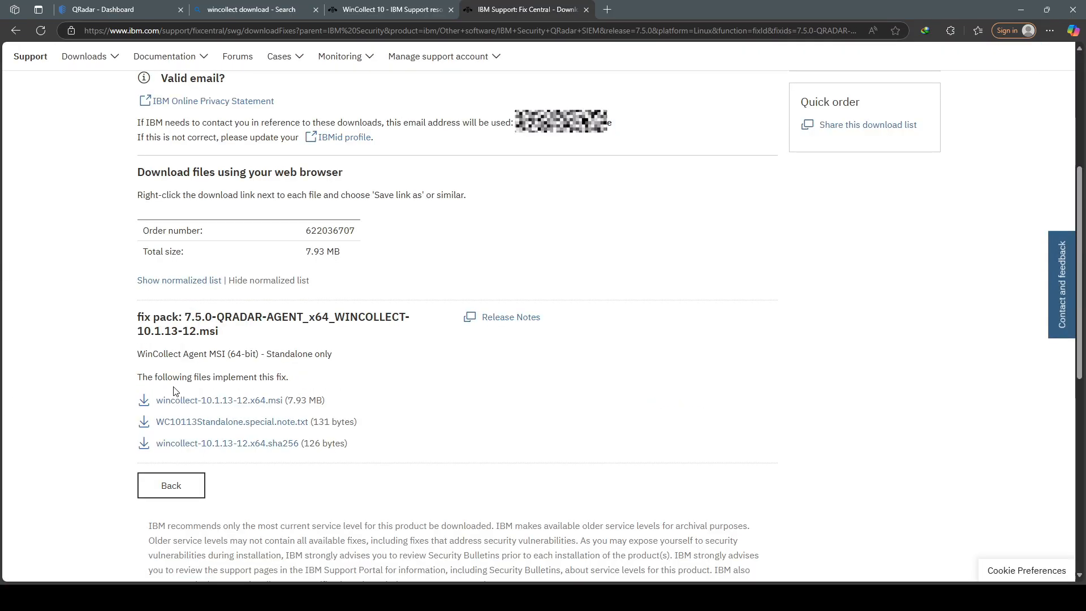
{"action": "left_click", "coordinate": [182, 405]}
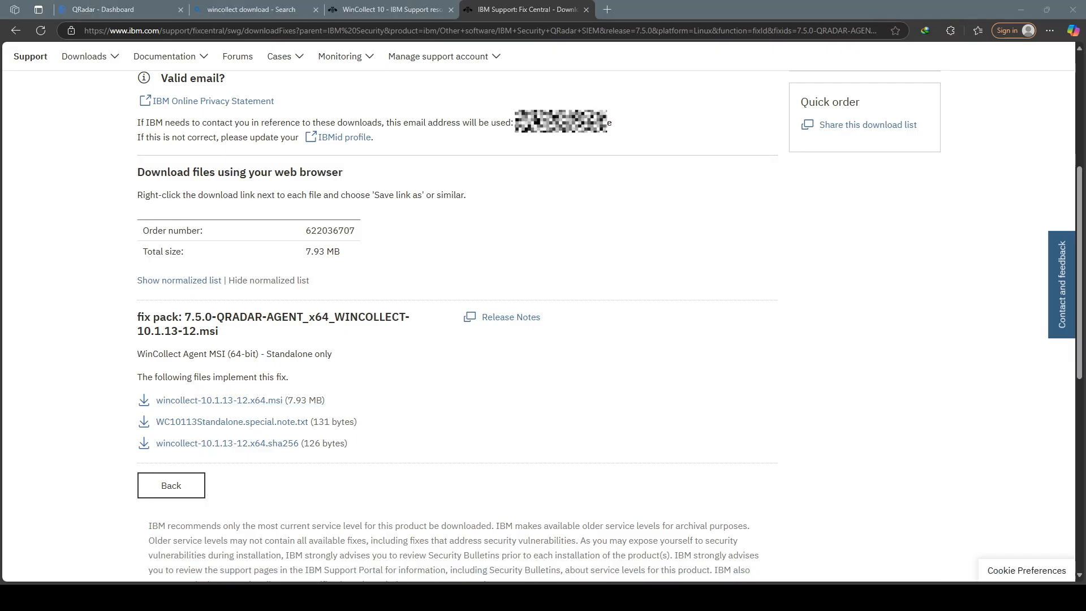
Open Command Prompt as administrator and move its window toward the middle of the screen
{"action": "key", "text": "super"}
{"action": "type", "text": "cmd"}
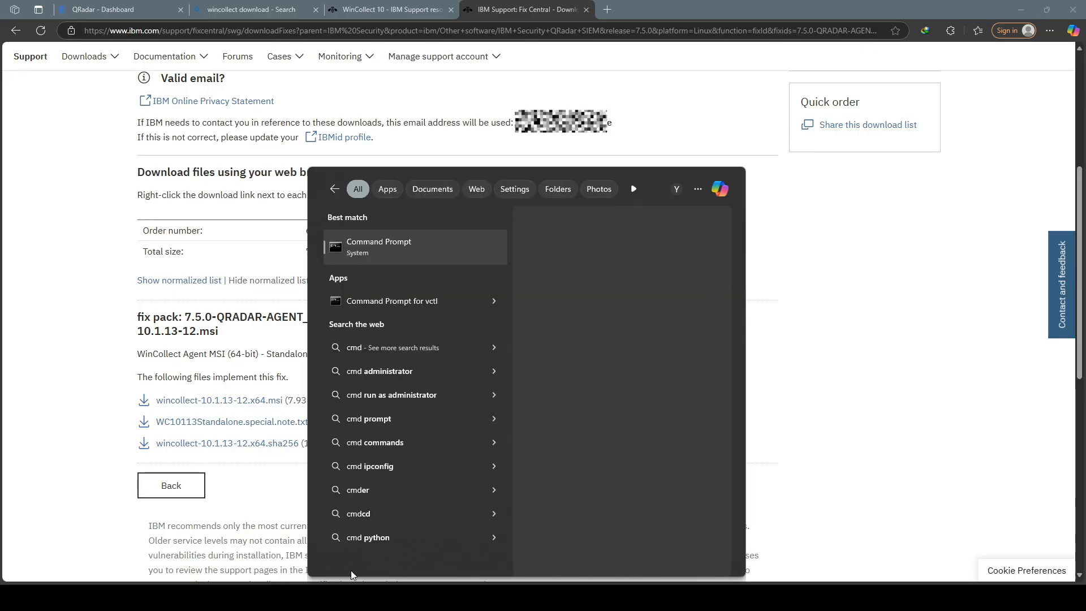
{"action": "left_click", "coordinate": [538, 346]}
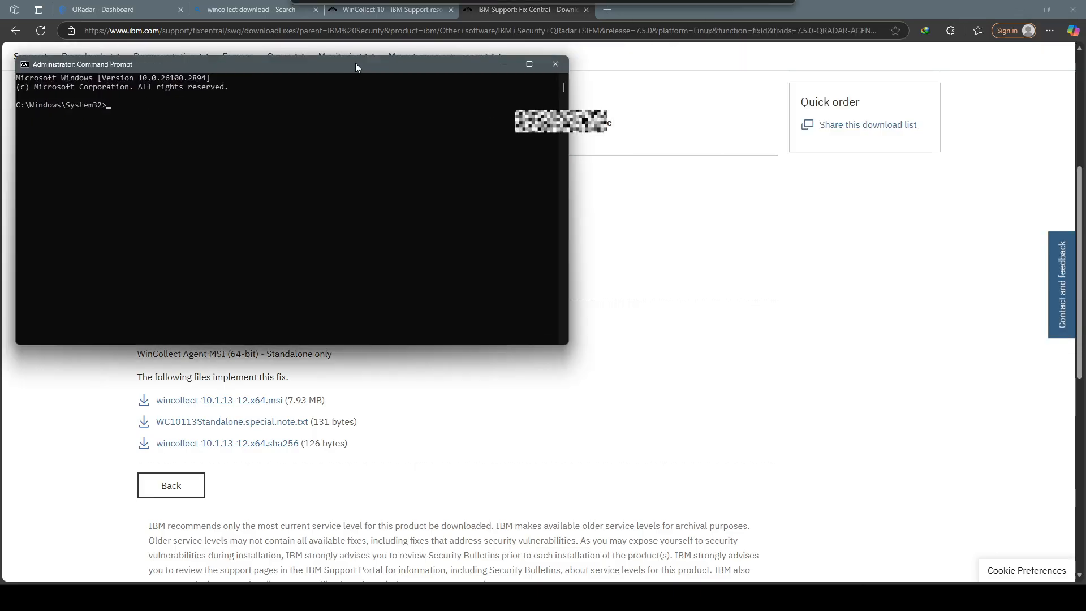
{"action": "left_click_drag", "start_coordinate": [355, 63], "coordinate": [423, 138]}
{"action": "left_click", "coordinate": [412, 193]}
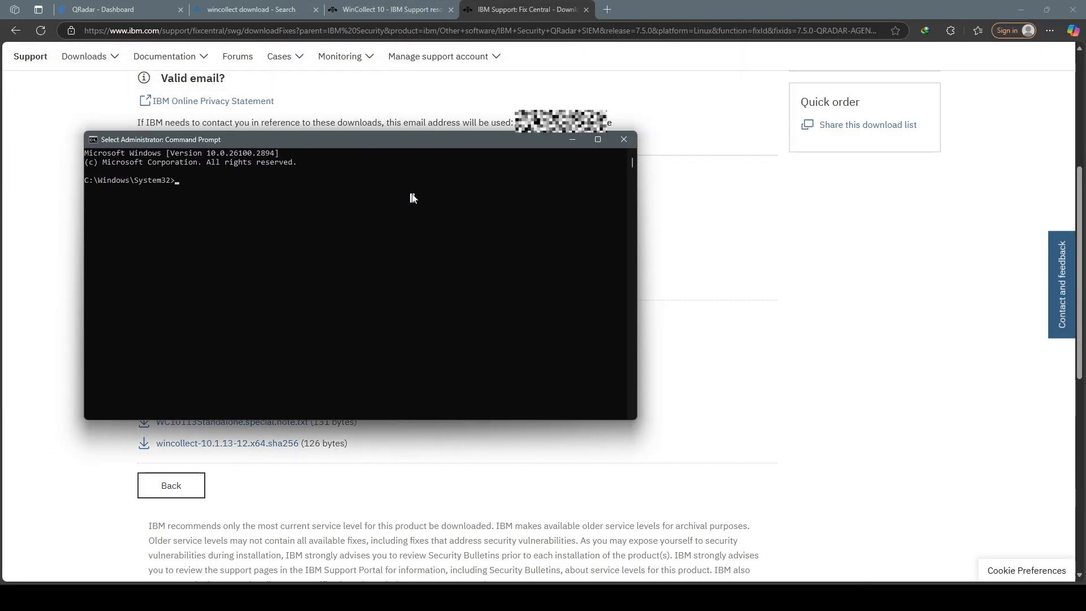
Change to the C:\ directory and launch the installer with msiexec.exe /i wincollect-10.1.13-12.x64.msi
{"action": "type", "text": "cd C:"}
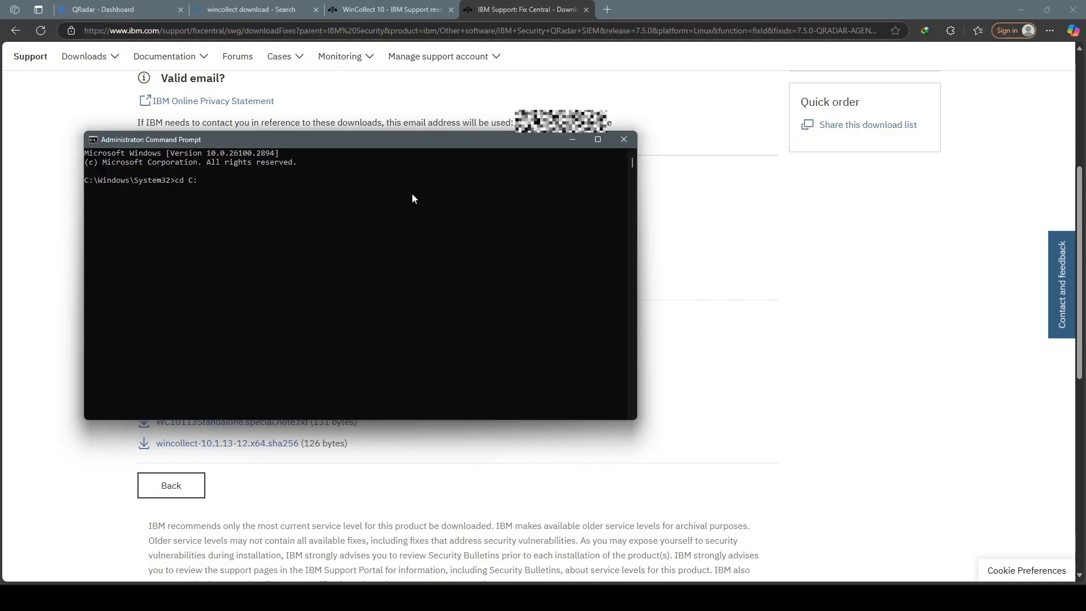
{"action": "type", "text": "\\"}
{"action": "key", "text": "Return"}
{"action": "type", "text": "msiexec.exe /i winc"}
{"action": "key", "text": "Tab"}
{"action": "key", "text": "Return"}
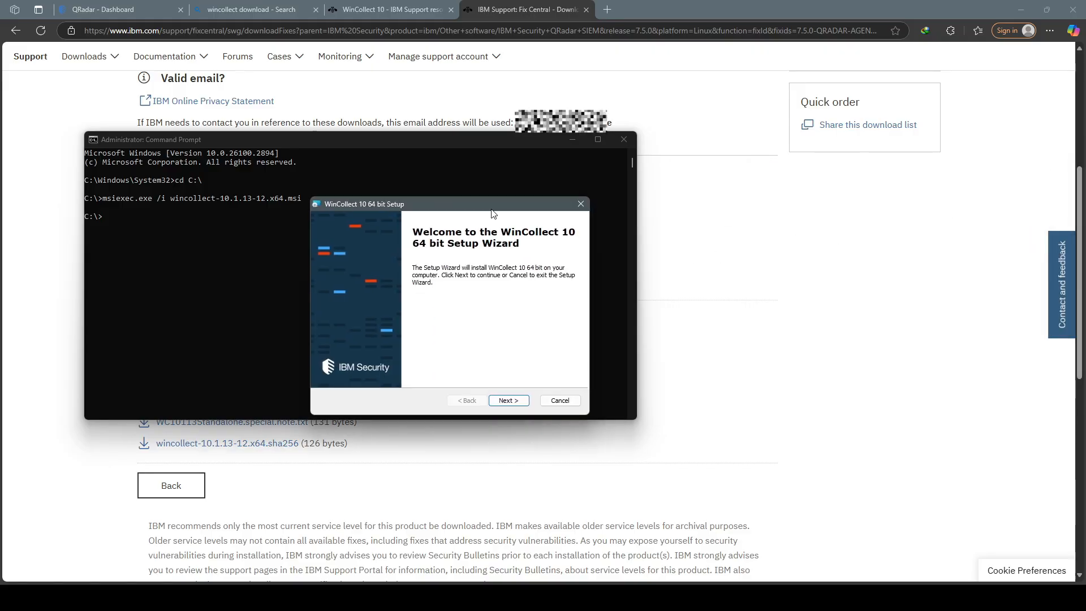
Accept the WinCollect license terms, keep the default service account, and add the virtual account to the Administrators group
{"action": "left_click", "coordinate": [506, 403]}
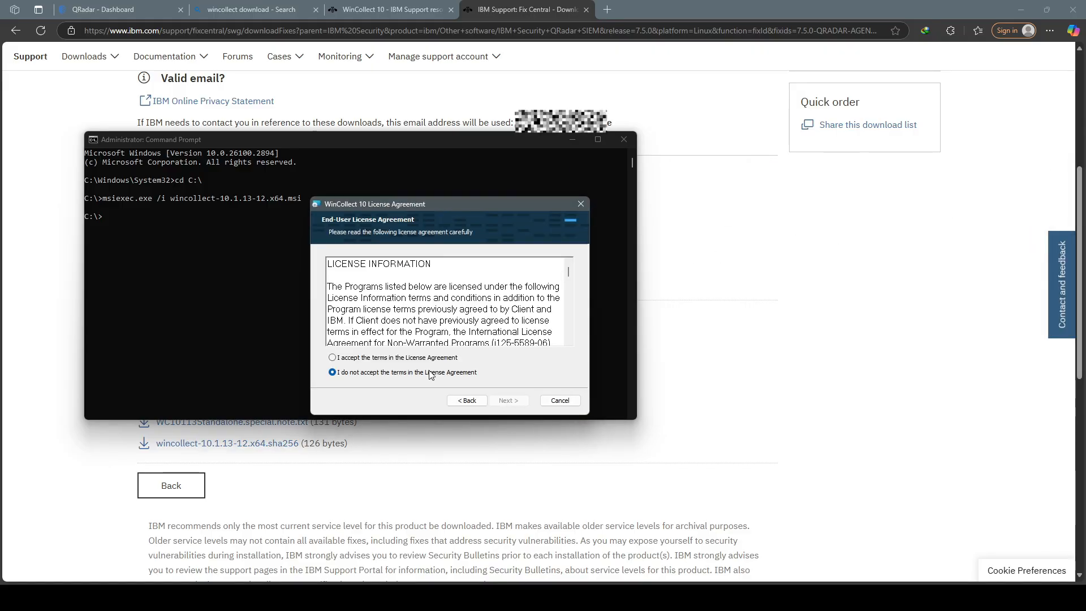
{"action": "left_click", "coordinate": [423, 358]}
{"action": "left_click", "coordinate": [508, 401]}
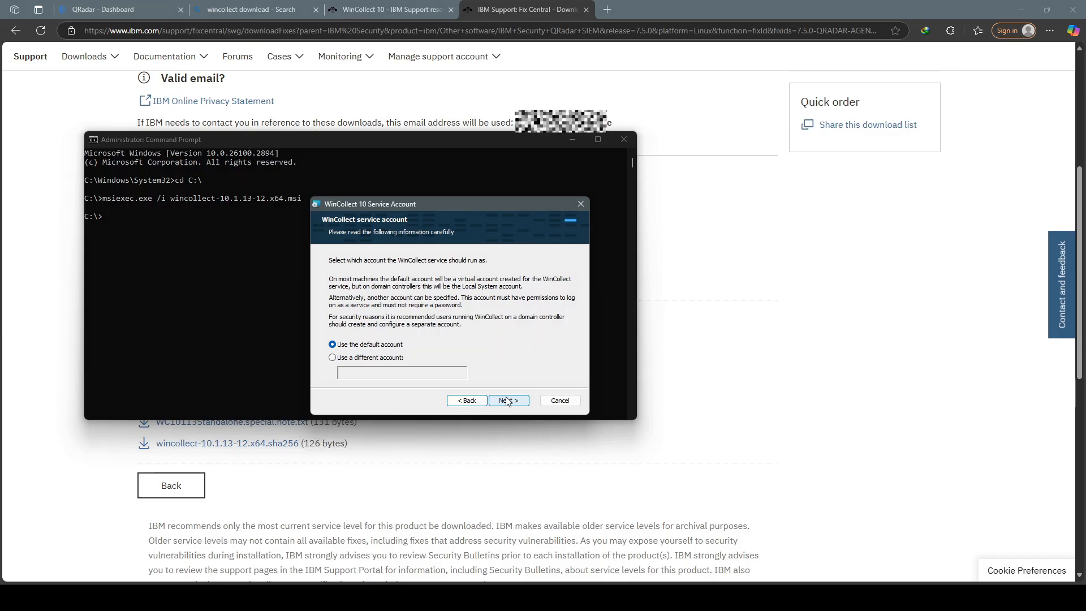
{"action": "left_click", "coordinate": [508, 400]}
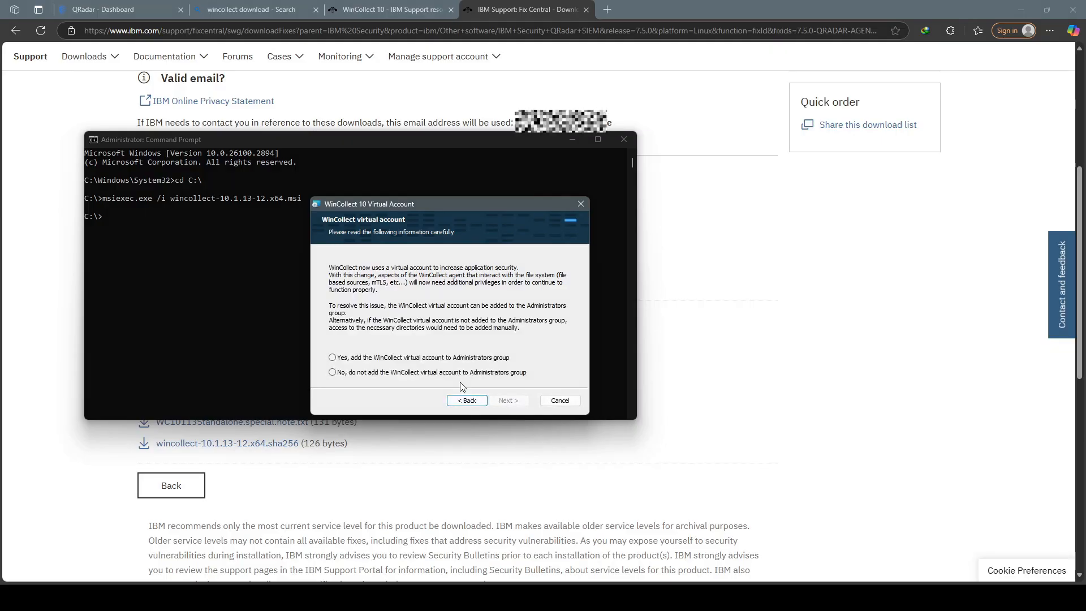
{"action": "left_click", "coordinate": [460, 361]}
{"action": "left_click", "coordinate": [508, 401]}
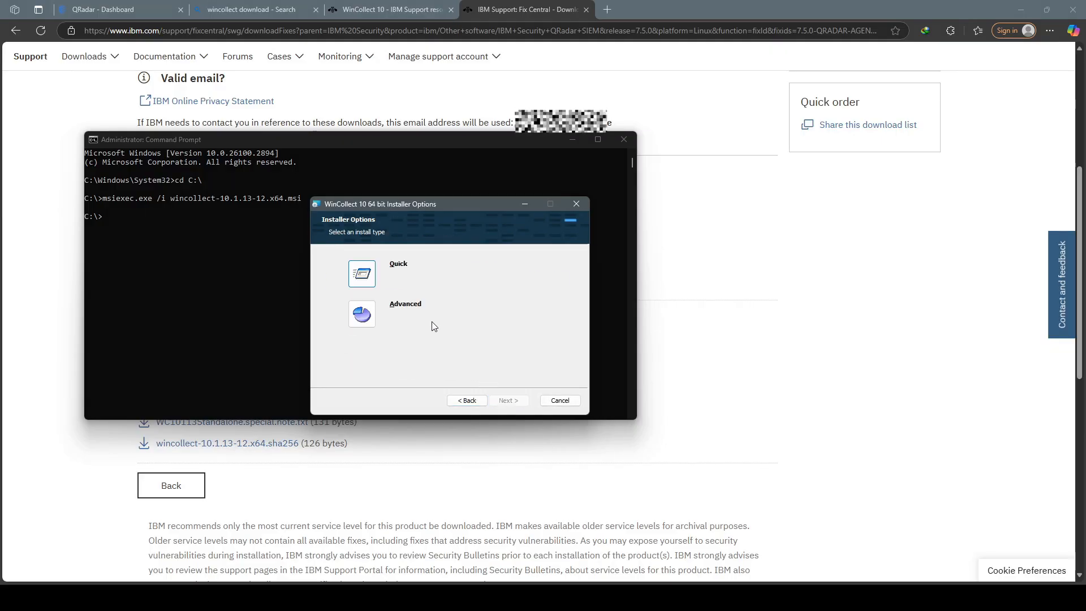
Run the Quick install with QRadar hostname 172.31.35.103, finish the setup wizard, and close Command Prompt
{"action": "left_click", "coordinate": [362, 274]}
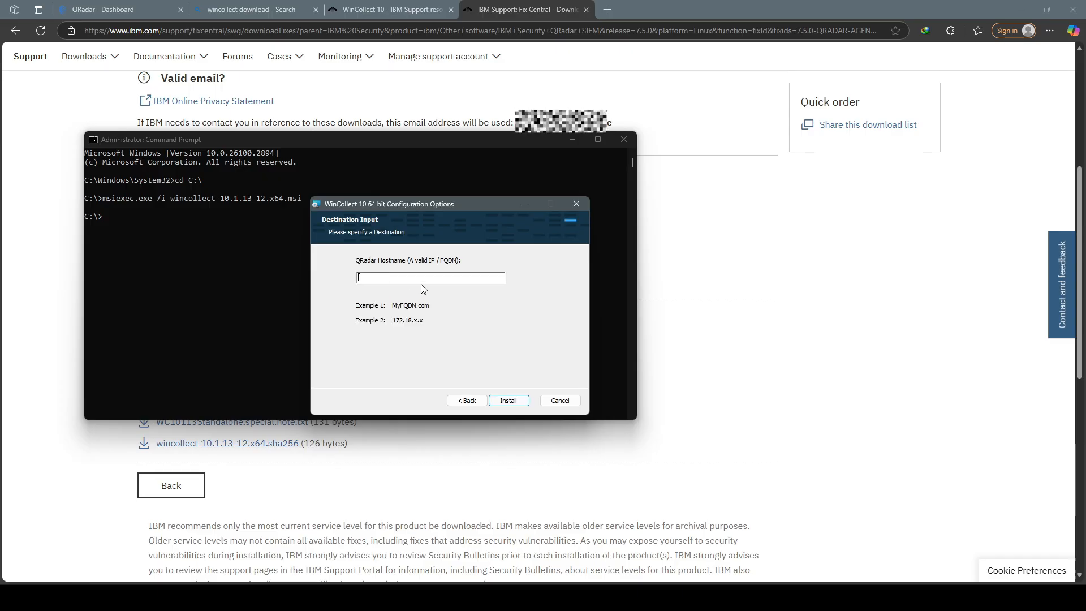
{"action": "type", "text": "172.31.35.103/20"}
{"action": "key", "text": "BackSpace"}
{"action": "key", "text": "BackSpace"}
{"action": "key", "text": "BackSpace"}
{"action": "left_click", "coordinate": [507, 401]}
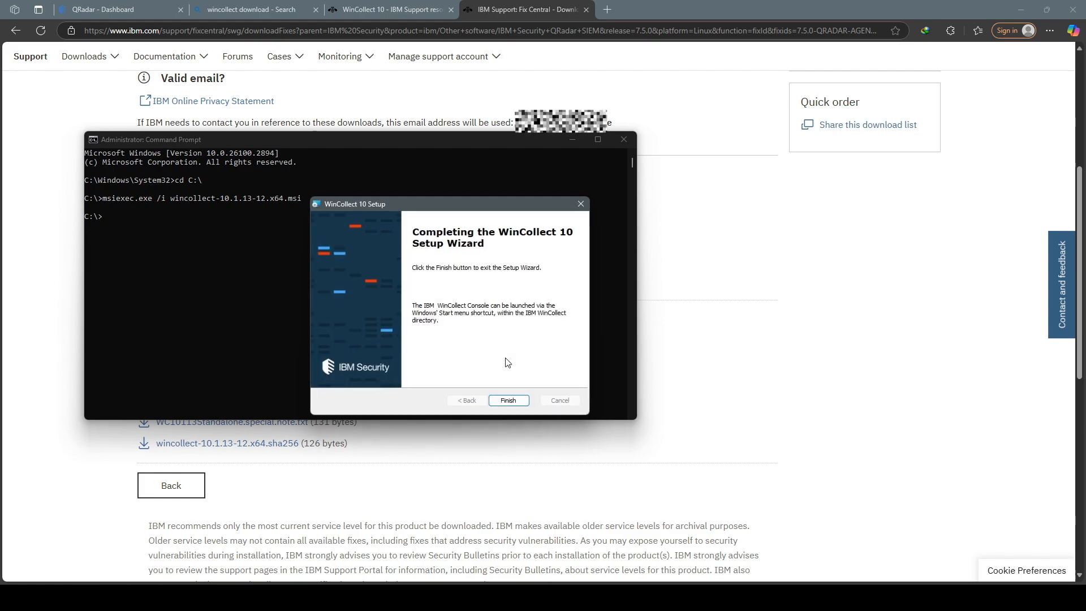
{"action": "left_click", "coordinate": [512, 401]}
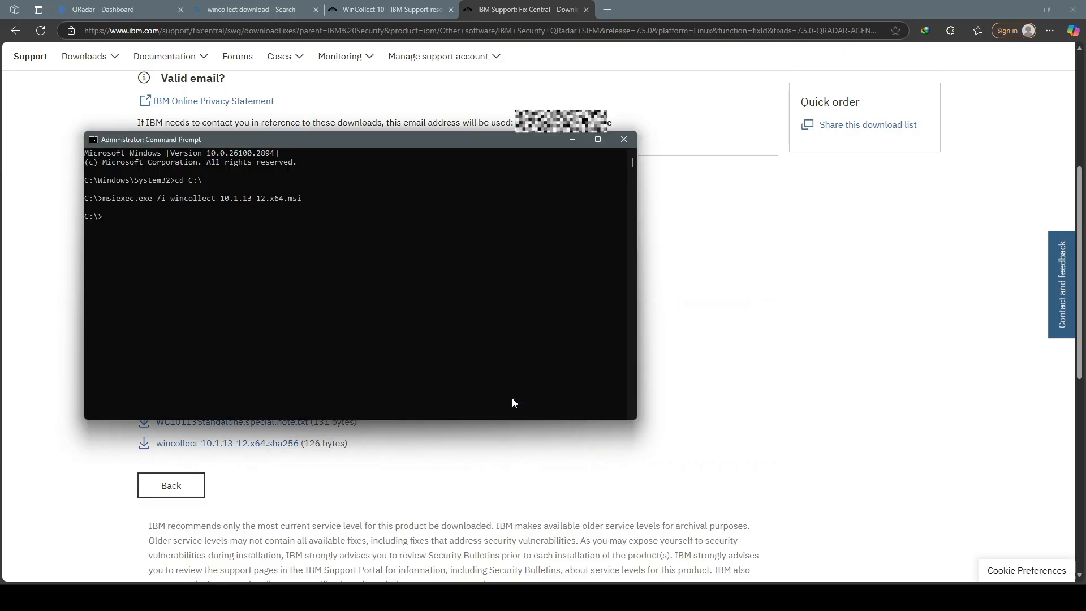
{"action": "left_click", "coordinate": [623, 140]}
Return to the QRadar console and open the events of the SIM Generic Log DSM-7 log source from the log source list
{"action": "left_click", "coordinate": [140, 10]}
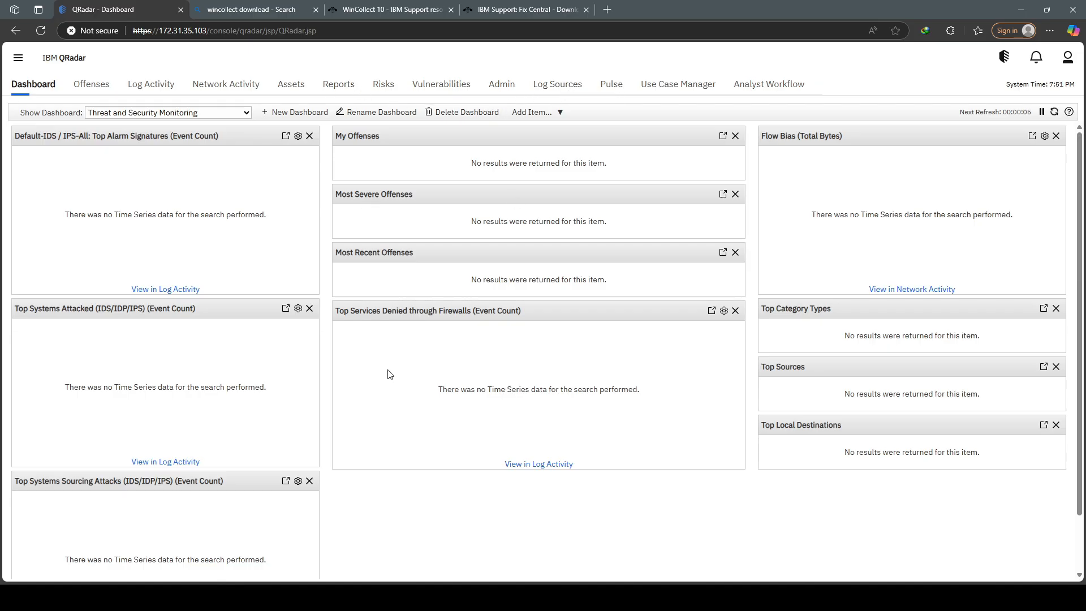
{"action": "left_click", "coordinate": [540, 91]}
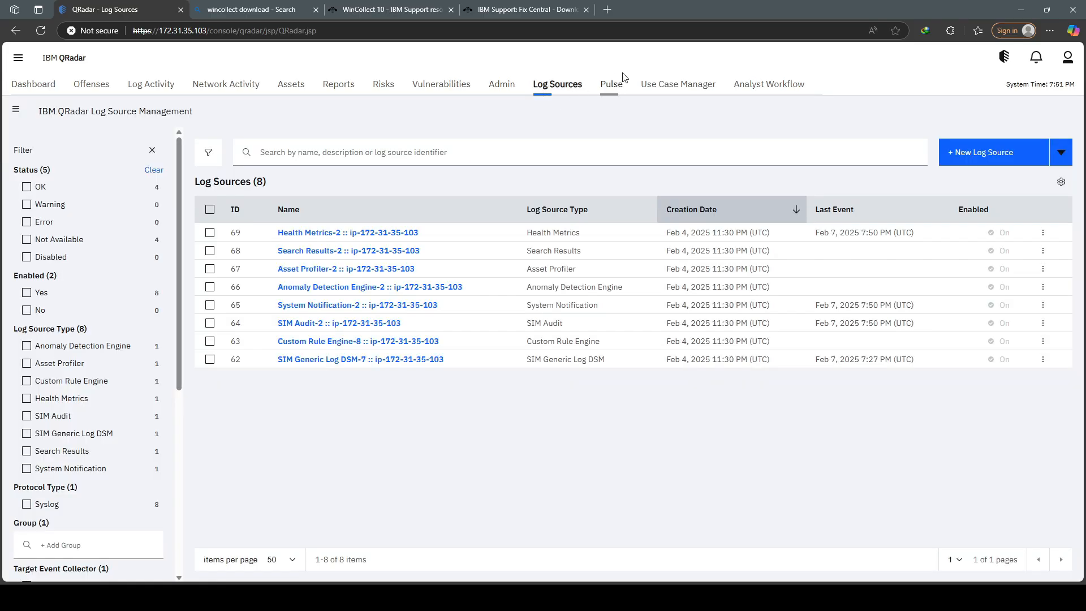
{"action": "left_click", "coordinate": [707, 211]}
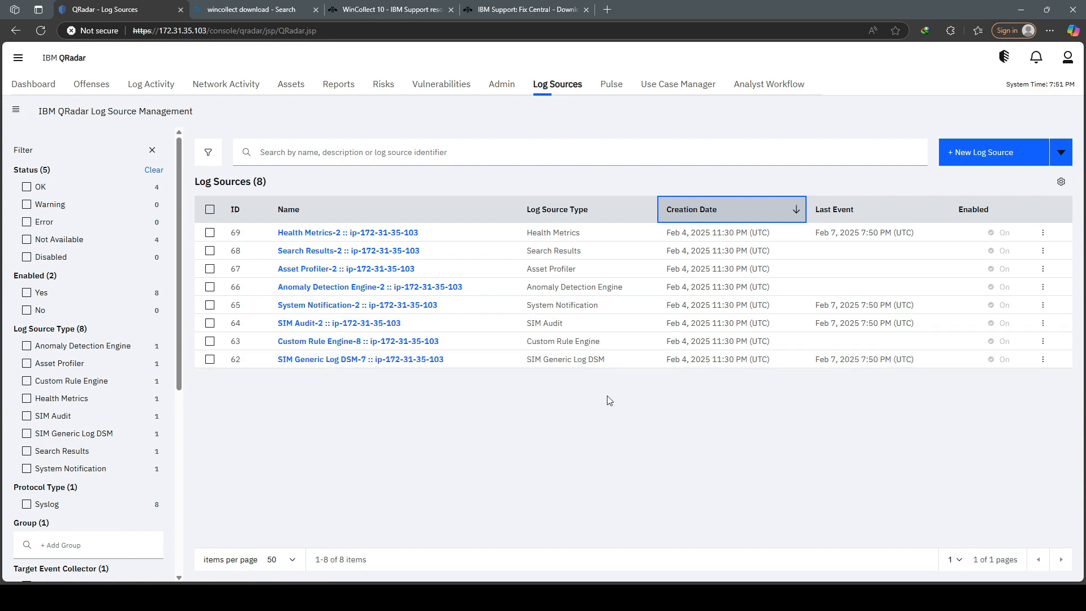
{"action": "left_click", "coordinate": [210, 359]}
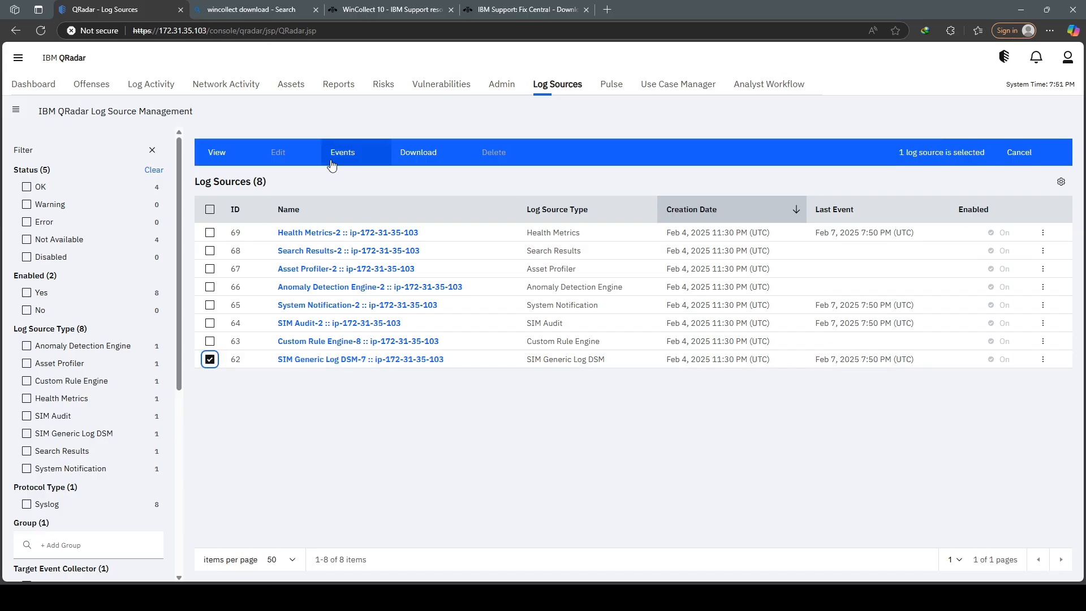
{"action": "left_click", "coordinate": [334, 151]}
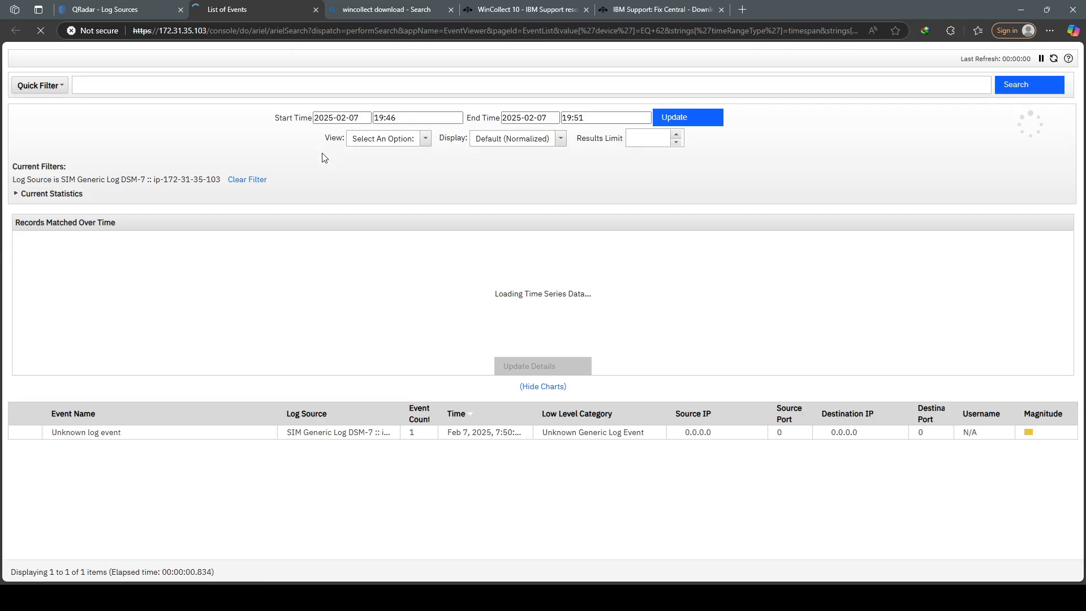
Display the log source's events as Raw Events and switch the view to real time
{"action": "left_click", "coordinate": [496, 140]}
{"action": "left_click", "coordinate": [497, 182]}
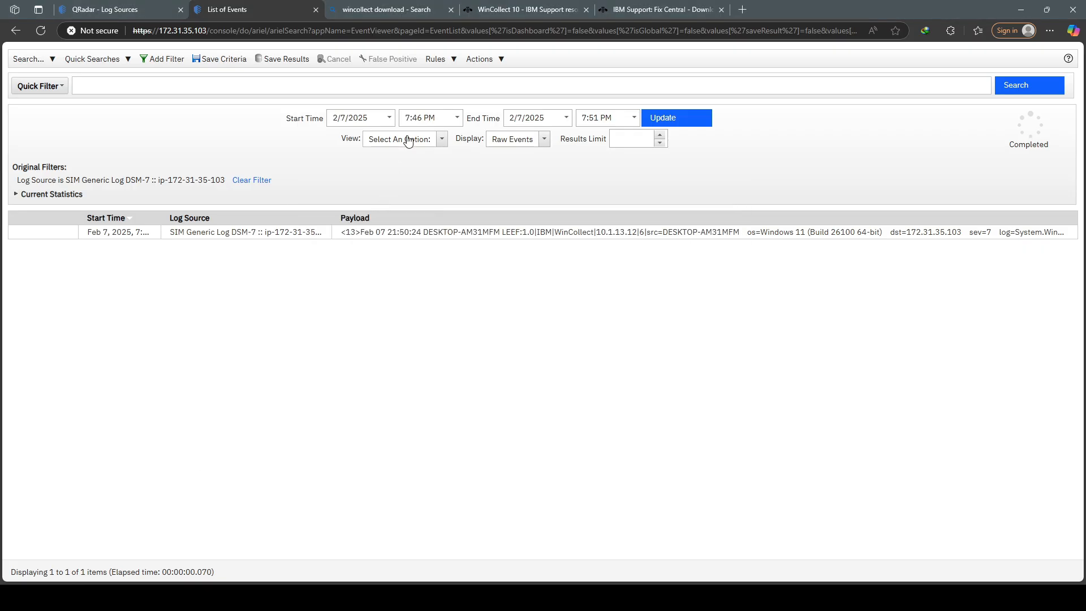
{"action": "left_click", "coordinate": [407, 141]}
{"action": "left_click", "coordinate": [396, 165]}
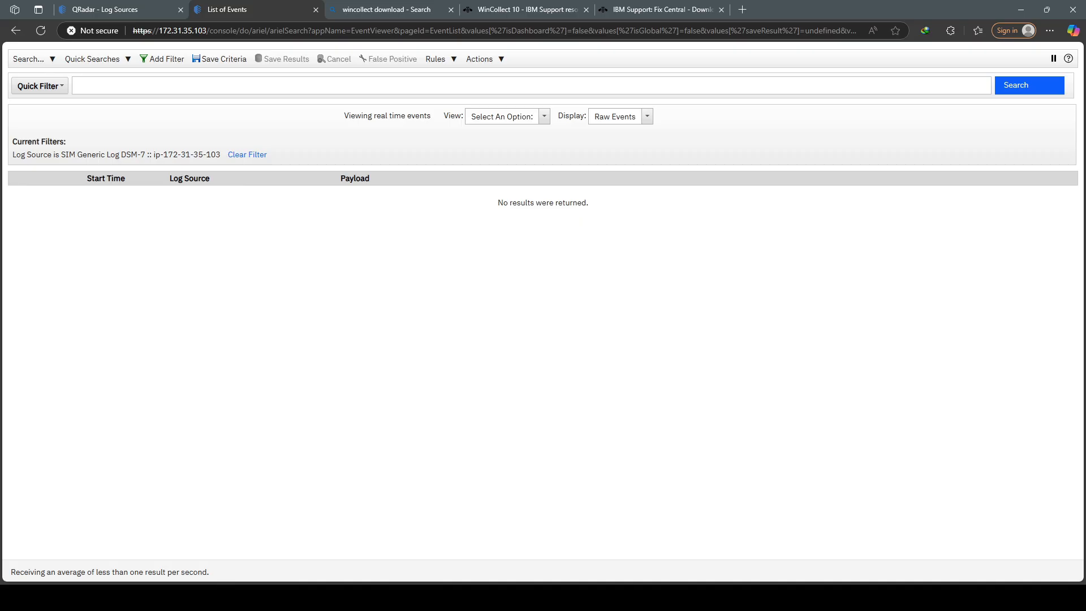
Refresh the log source list using its creation date sorting and examine the raw payloads in the real-time event list
{"action": "left_click", "coordinate": [119, 9]}
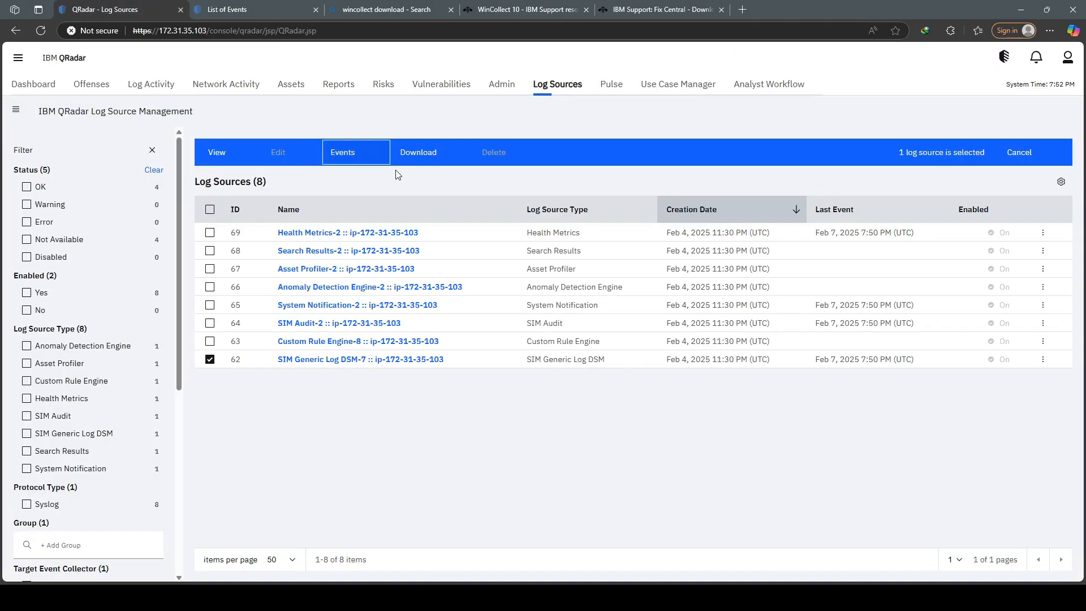
{"action": "left_click", "coordinate": [716, 204]}
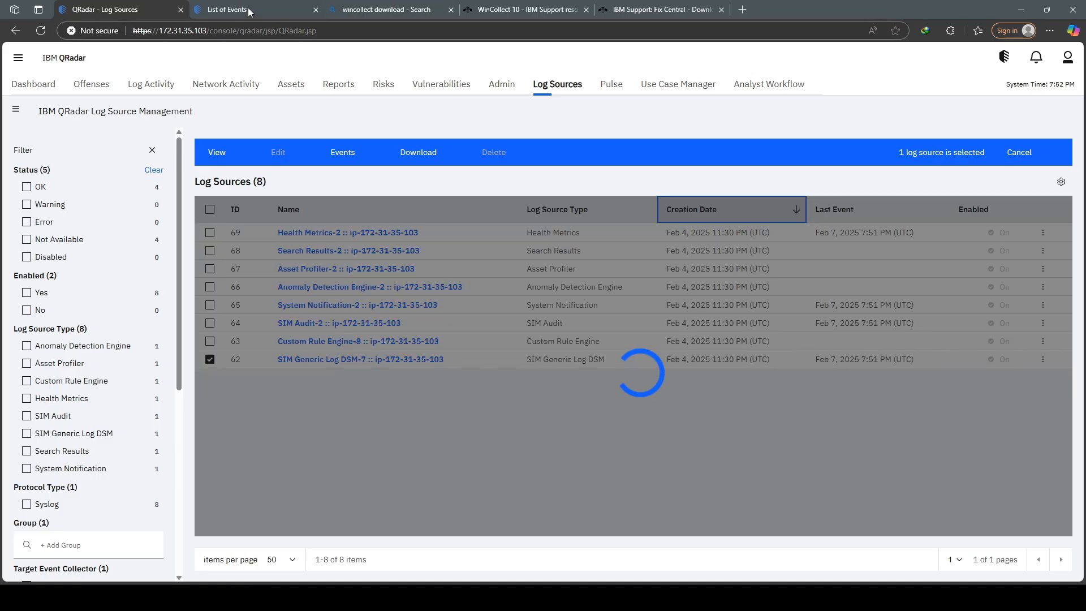
{"action": "left_click", "coordinate": [252, 8]}
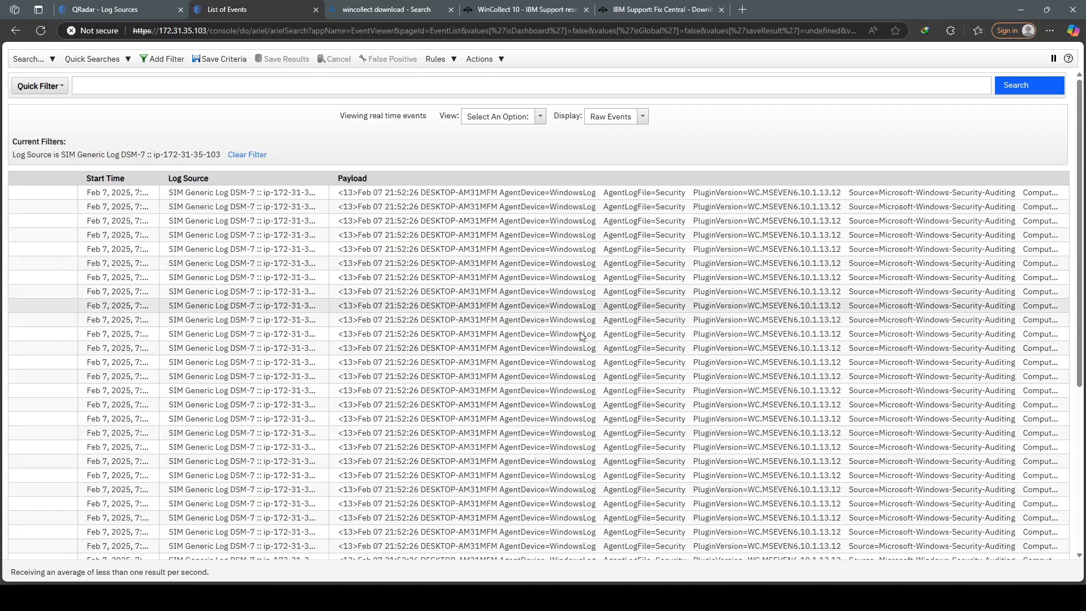
{"action": "scroll", "coordinate": [620, 316], "scroll_direction": "down", "scroll_amount": 3}
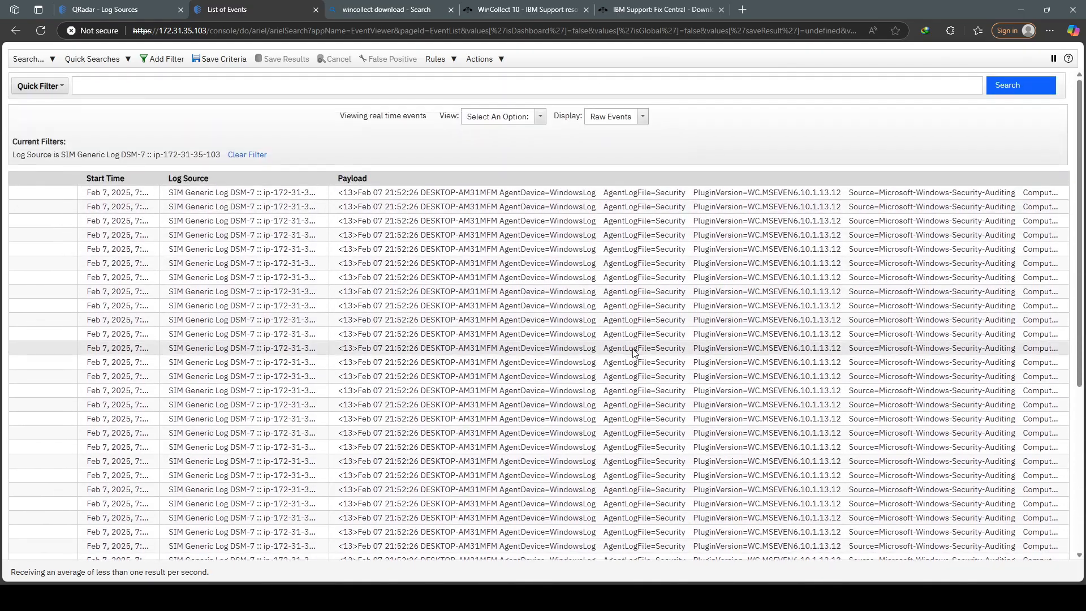
{"action": "scroll", "coordinate": [628, 323], "scroll_direction": "down", "scroll_amount": 3}
{"action": "scroll", "coordinate": [635, 329], "scroll_direction": "up", "scroll_amount": 4}
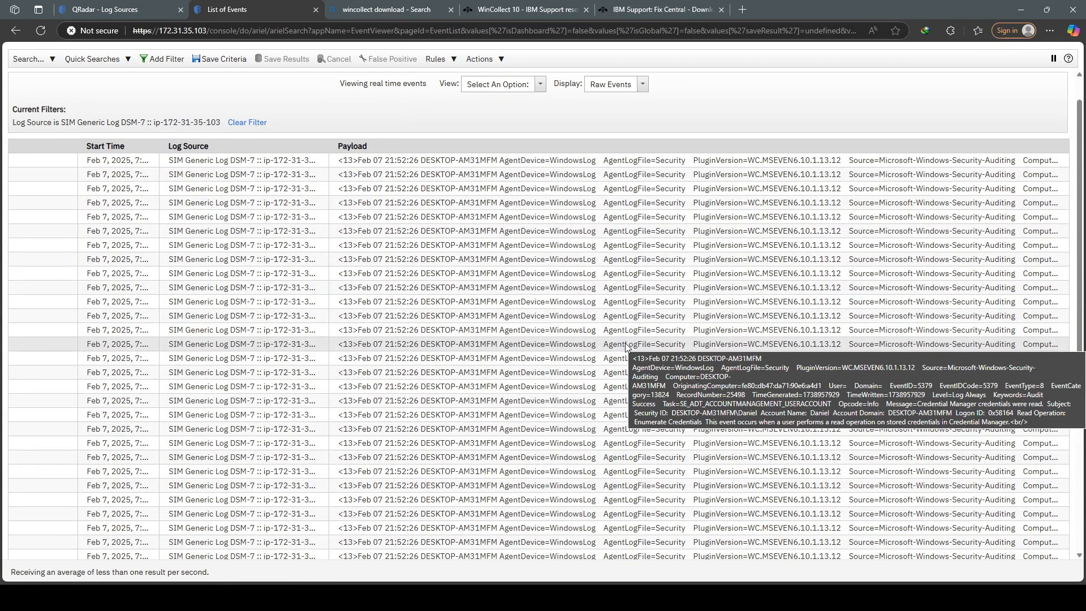
Return to the log source list and examine the Overview and Protocol details of the WindowsAuthServer @ DESKTOP-AM31MFM log source
{"action": "scroll", "coordinate": [622, 339], "scroll_direction": "down", "scroll_amount": 3}
{"action": "left_click", "coordinate": [134, 12]}
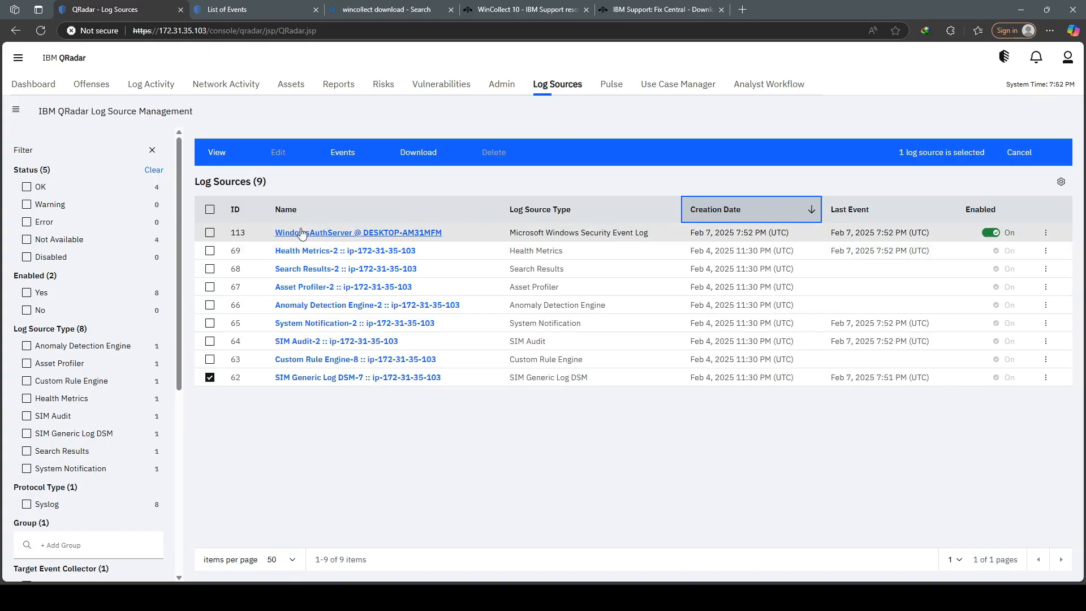
{"action": "left_click", "coordinate": [209, 233]}
{"action": "left_click", "coordinate": [334, 229]}
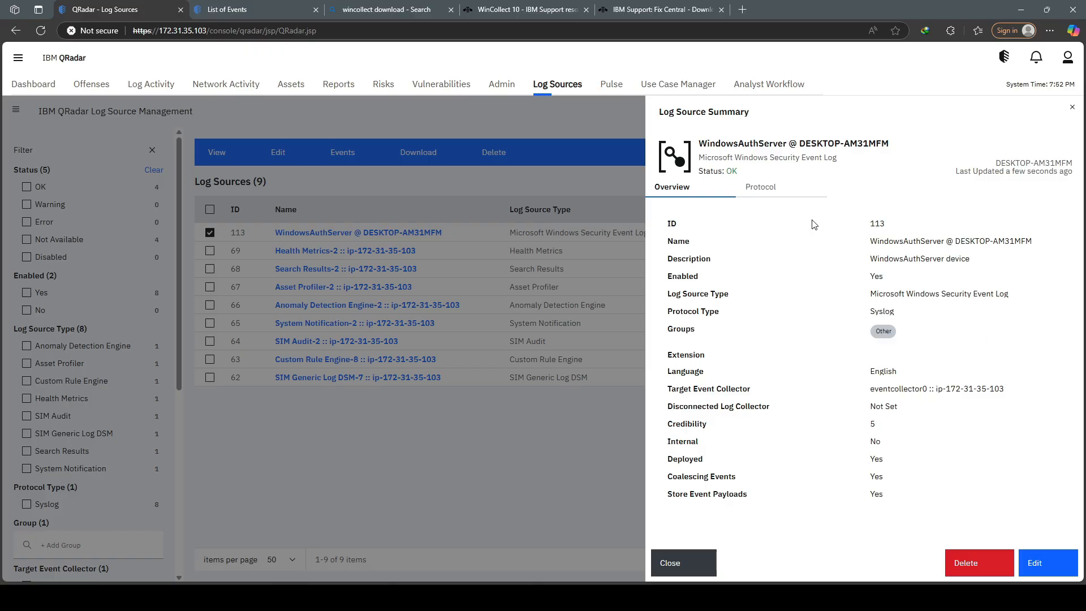
{"action": "left_click", "coordinate": [761, 187]}
{"action": "left_click_drag", "start_coordinate": [876, 224], "coordinate": [929, 238]}
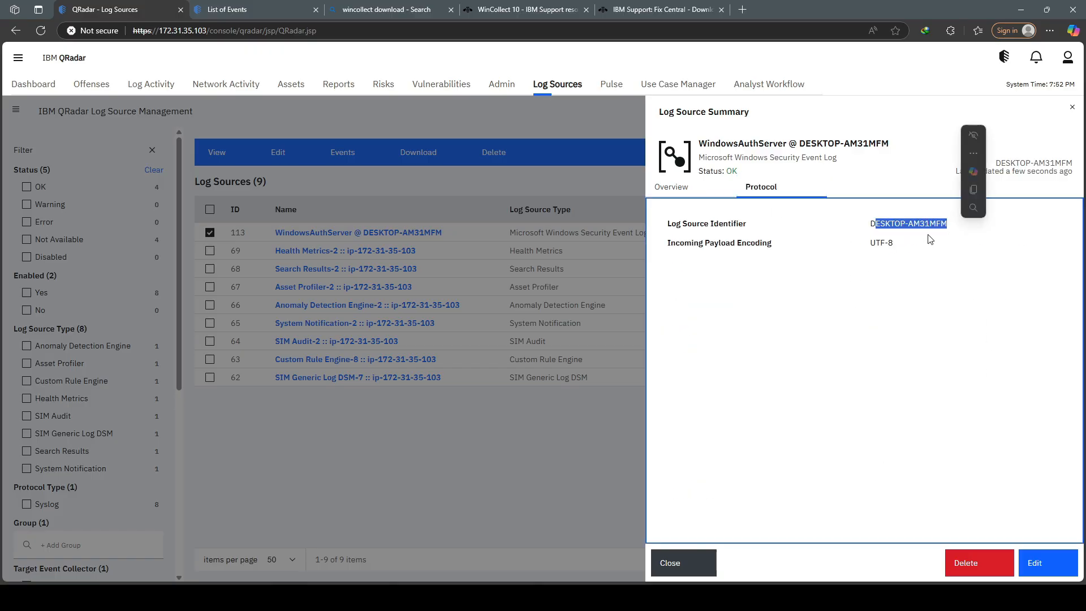
{"action": "left_click", "coordinate": [858, 226]}
{"action": "left_click", "coordinate": [697, 190]}
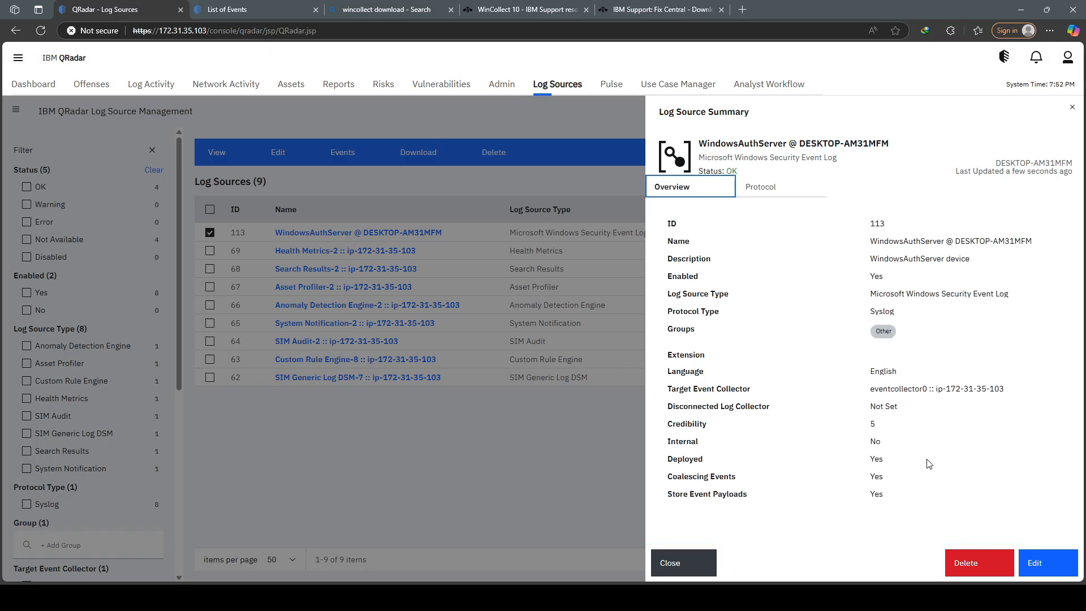
Edit the WindowsAuthServer log source to turn off Coalescing Events, save the change, and close its summary
{"action": "left_click", "coordinate": [1032, 560]}
{"action": "scroll", "coordinate": [929, 479], "scroll_direction": "down", "scroll_amount": 3}
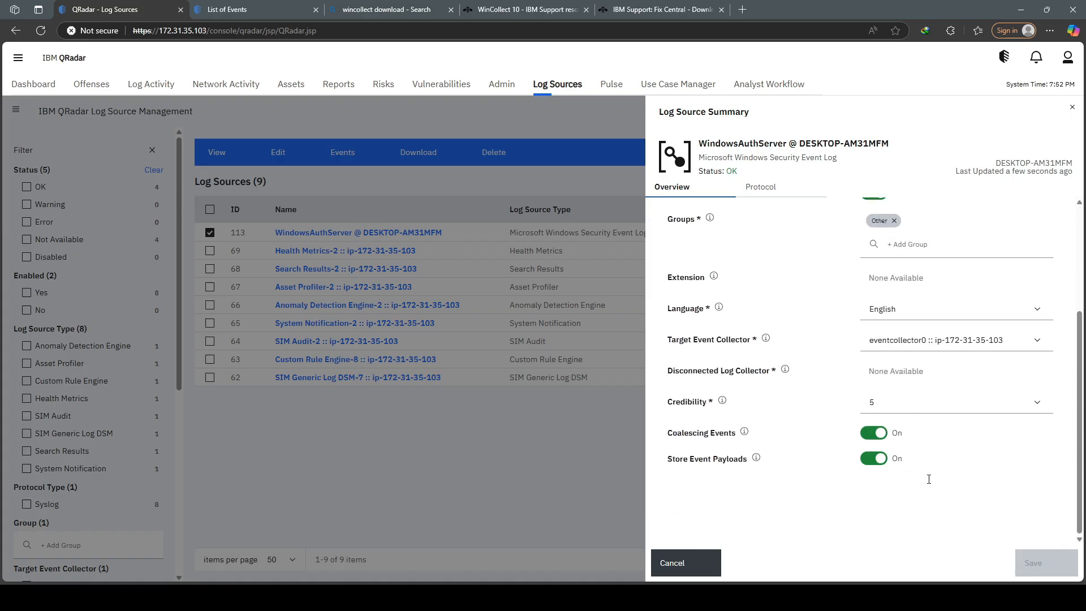
{"action": "left_click", "coordinate": [876, 435]}
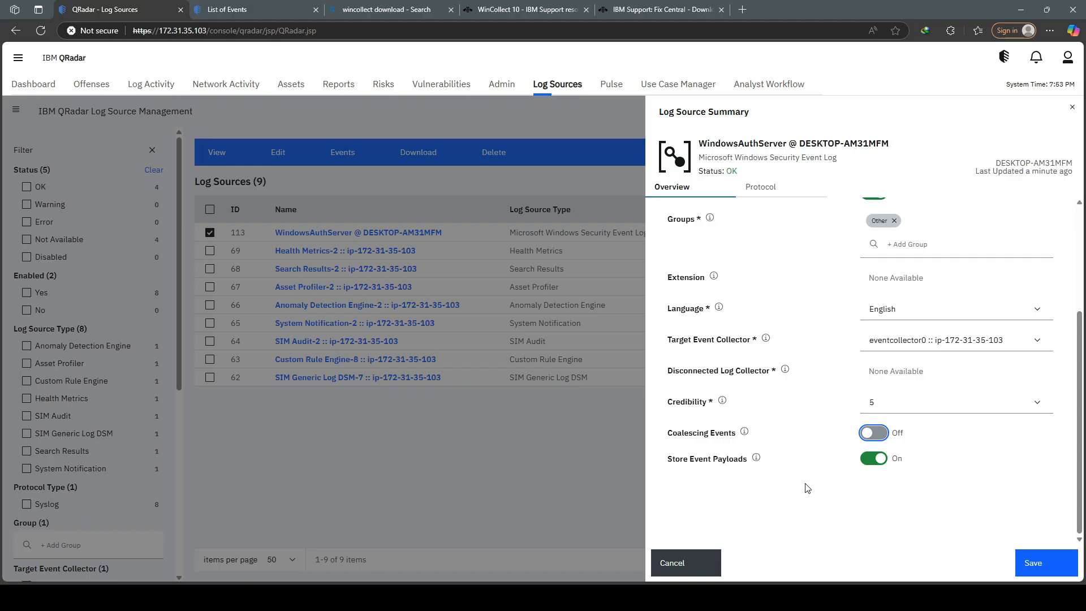
{"action": "right_click", "coordinate": [804, 517]}
{"action": "left_click", "coordinate": [796, 526]}
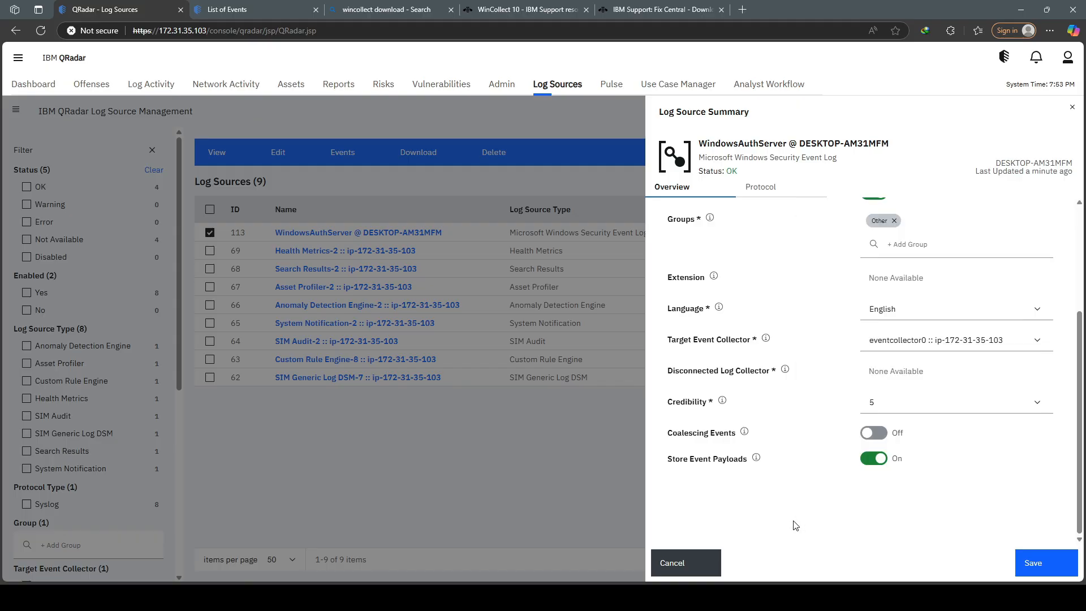
{"action": "left_click", "coordinate": [1038, 556]}
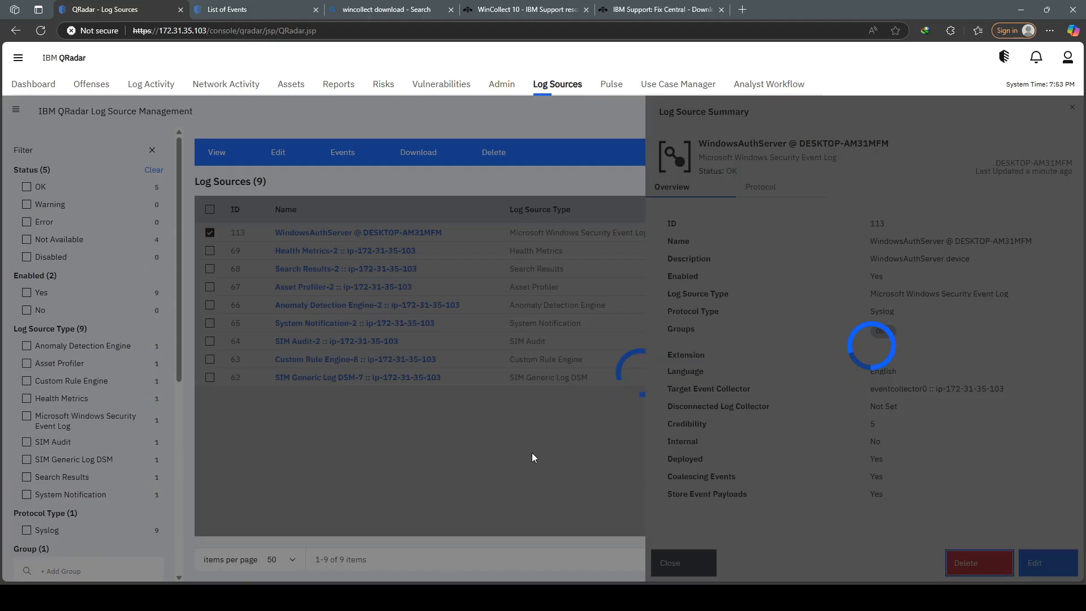
{"action": "left_click", "coordinate": [527, 444]}
Open the WindowsAuthServer log source's events in place of the old event list and show the Last 5 Minutes
{"action": "left_click", "coordinate": [343, 152]}
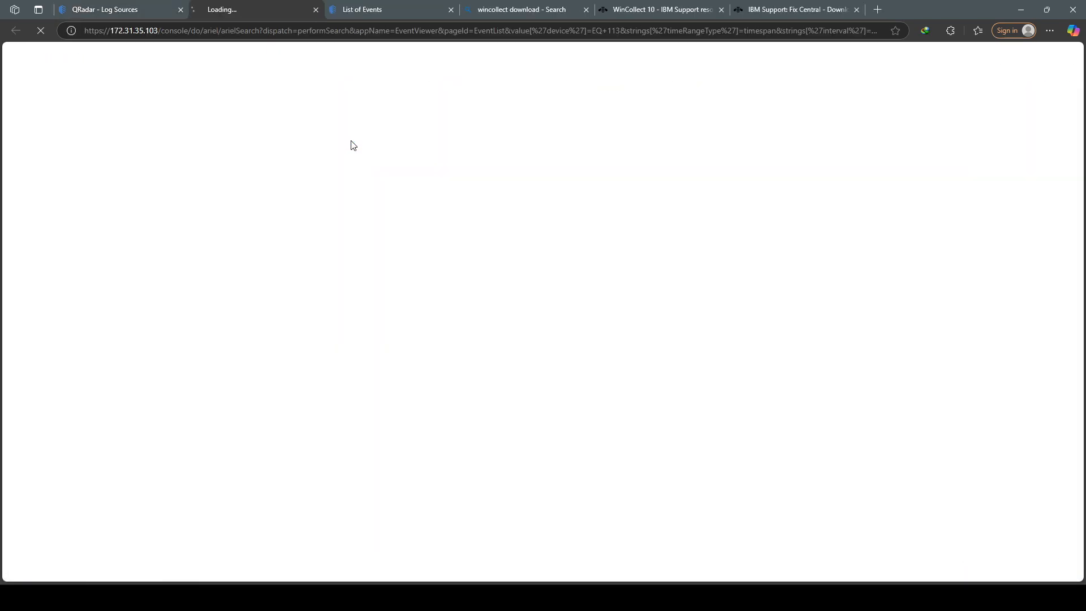
{"action": "middle_click", "coordinate": [368, 8]}
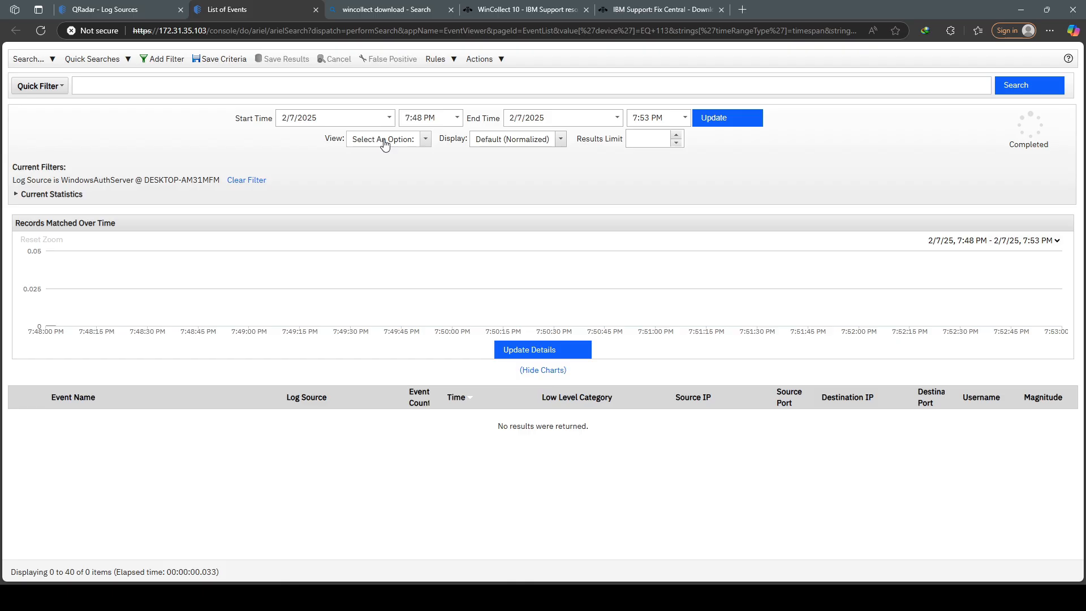
{"action": "left_click", "coordinate": [384, 142]}
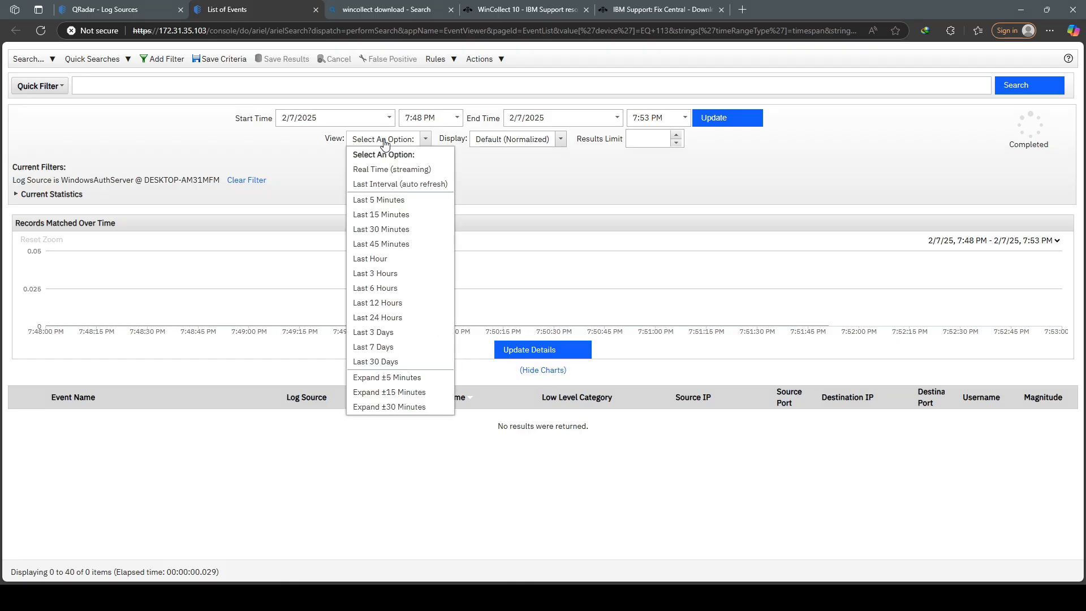
{"action": "left_click", "coordinate": [384, 202]}
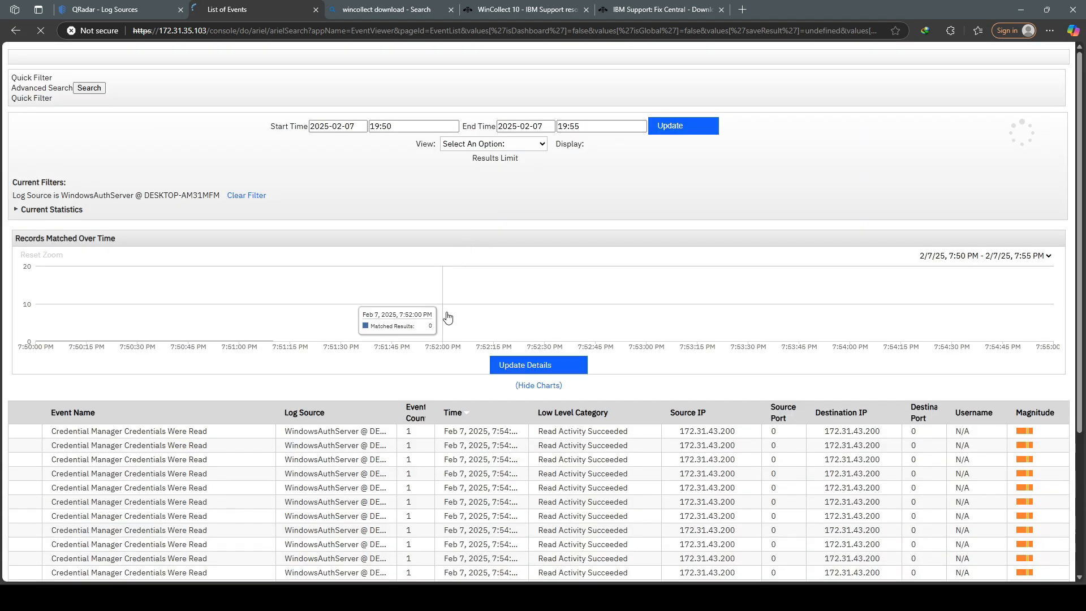
Open a Credential Manager Credentials Were Read event from the list and examine its details with the UTF payload text wrapped
{"action": "scroll", "coordinate": [376, 470], "scroll_direction": "down", "scroll_amount": 5}
{"action": "scroll", "coordinate": [290, 460], "scroll_direction": "down", "scroll_amount": 5}
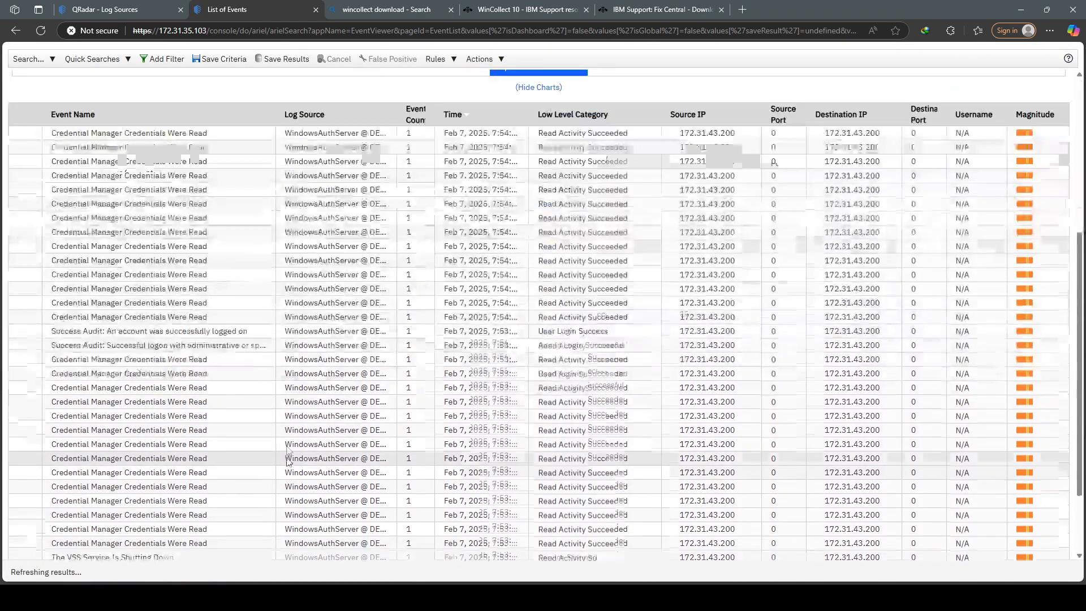
{"action": "scroll", "coordinate": [226, 443], "scroll_direction": "down", "scroll_amount": 1}
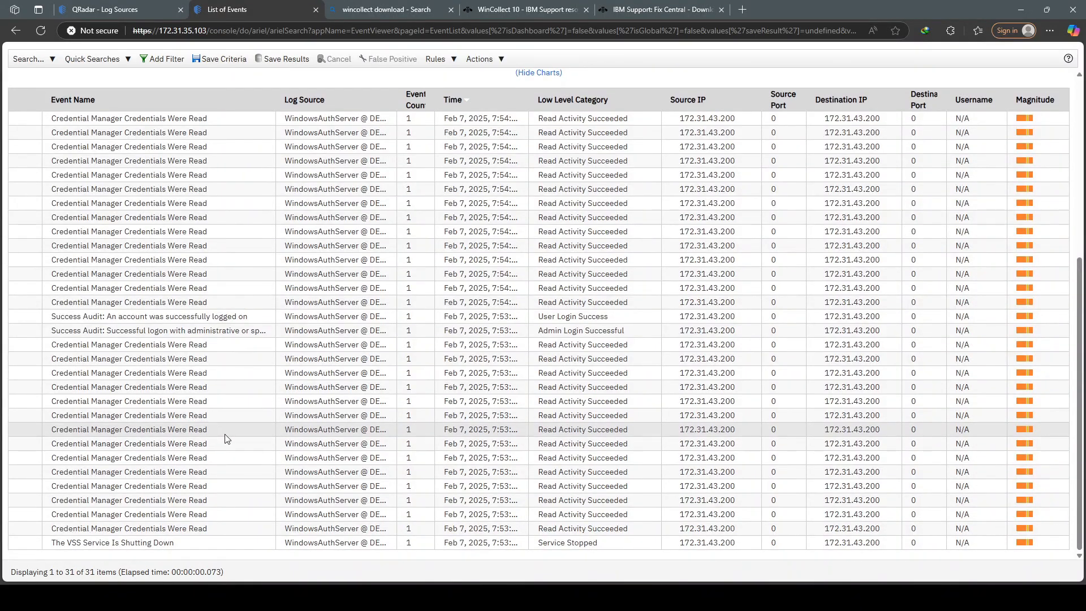
{"action": "double_click", "coordinate": [198, 373]}
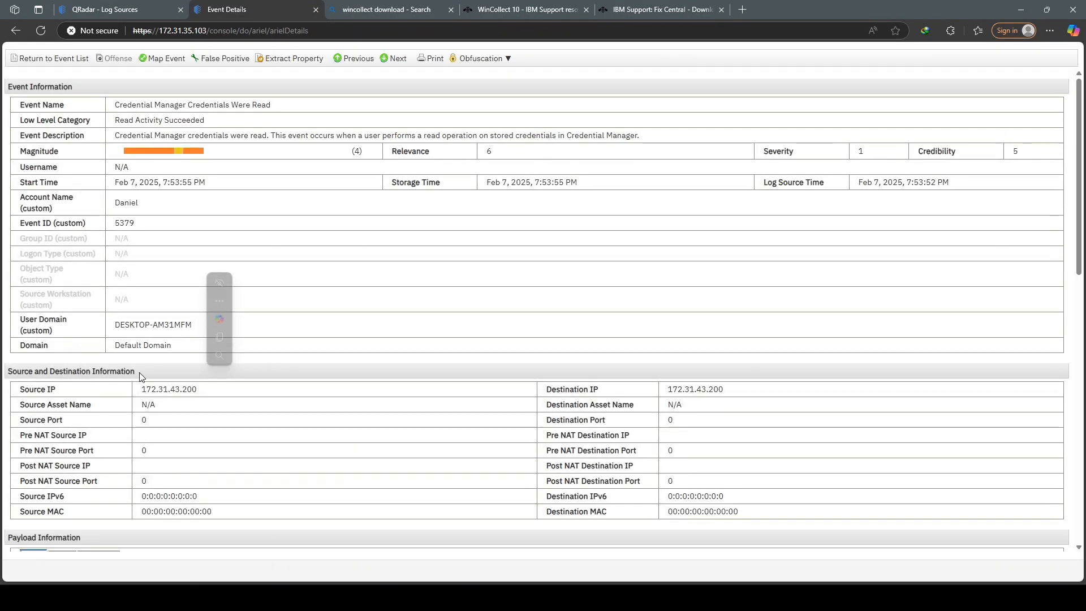
{"action": "scroll", "coordinate": [163, 269], "scroll_direction": "down", "scroll_amount": 4}
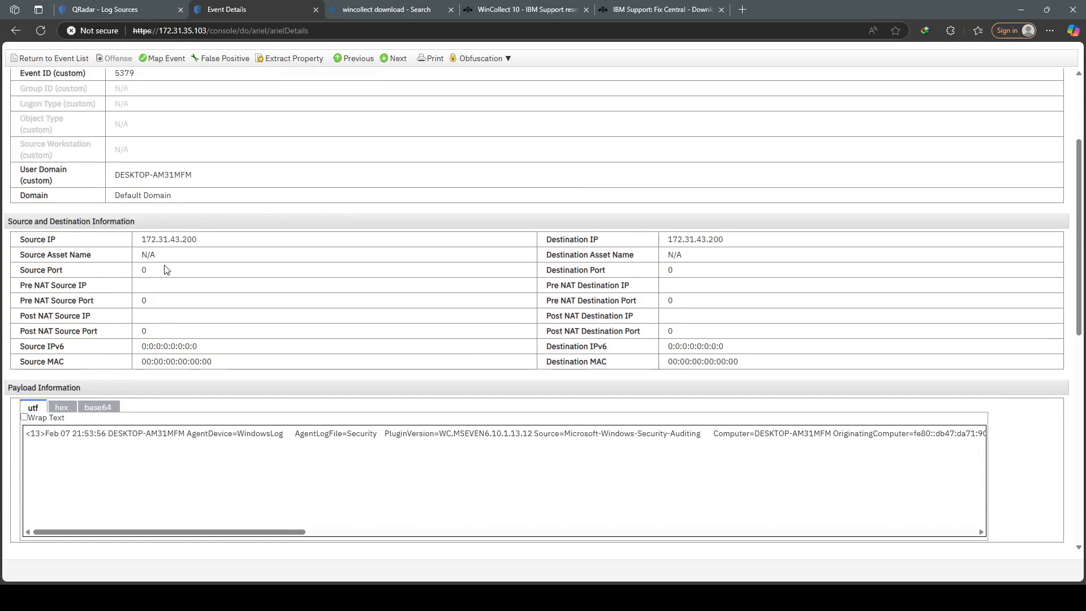
{"action": "left_click", "coordinate": [24, 341]}
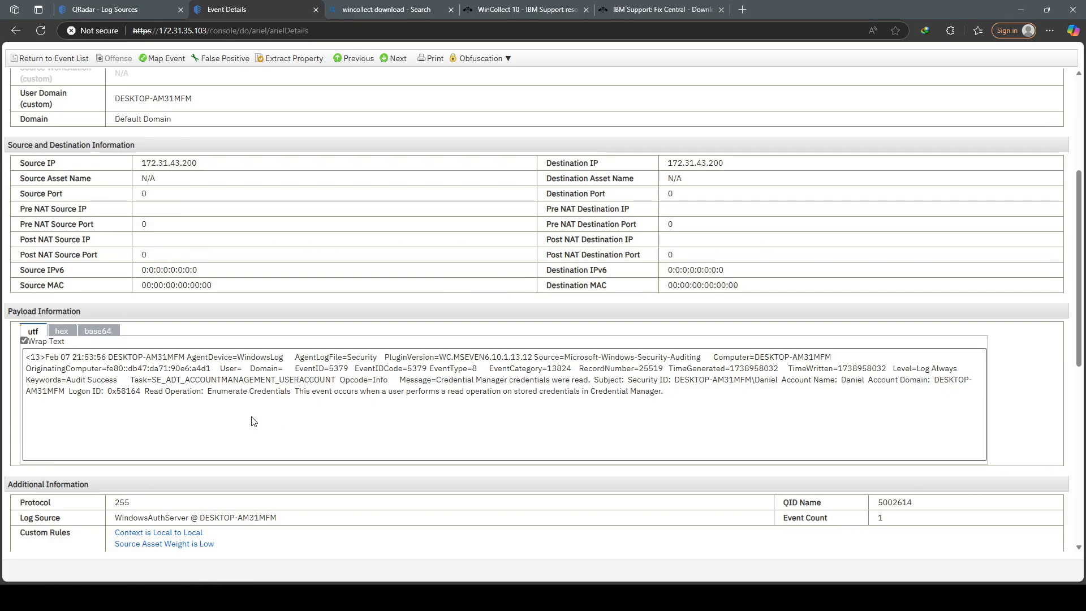
{"action": "scroll", "coordinate": [253, 422], "scroll_direction": "up", "scroll_amount": 4}
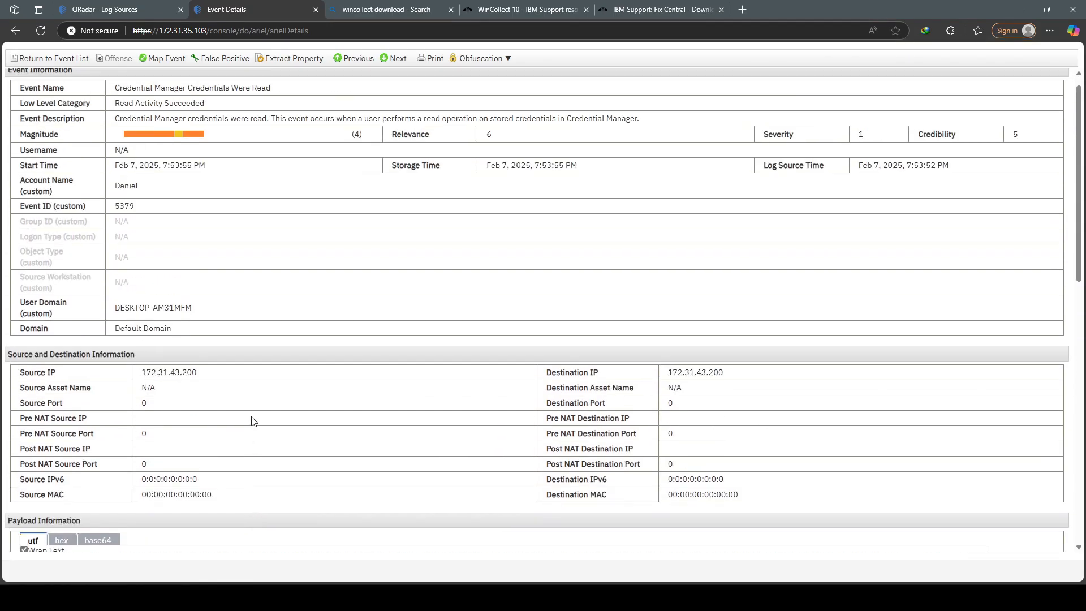